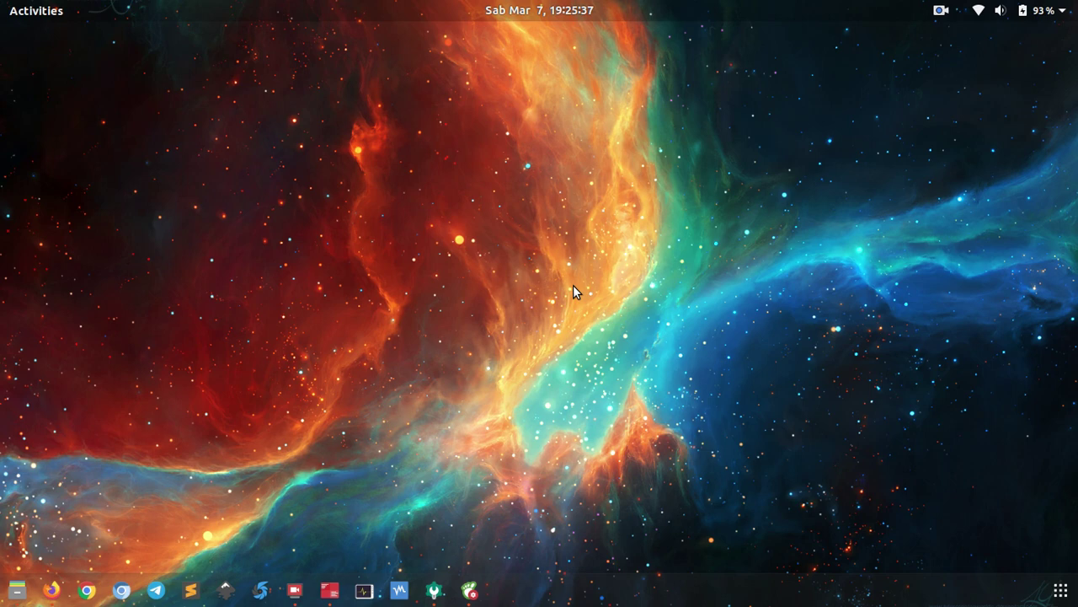
# Step: Find Software & Updates by searching for "softw", open it, and extend its window upward
pyautogui.hotkey('ctrl', 'space')
pyautogui.write('softw')
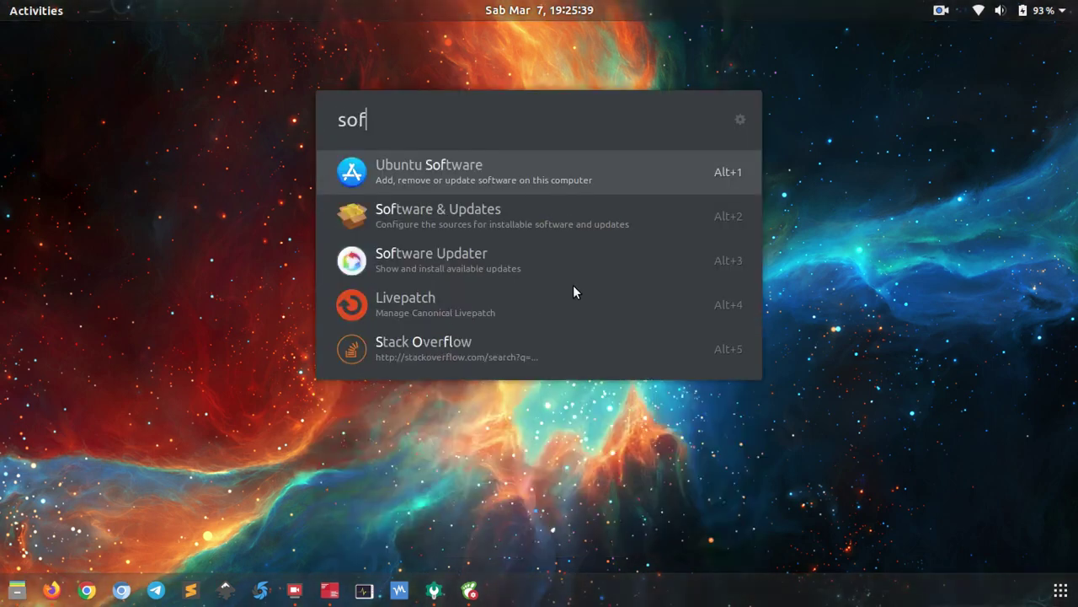
pyautogui.click(497, 223)
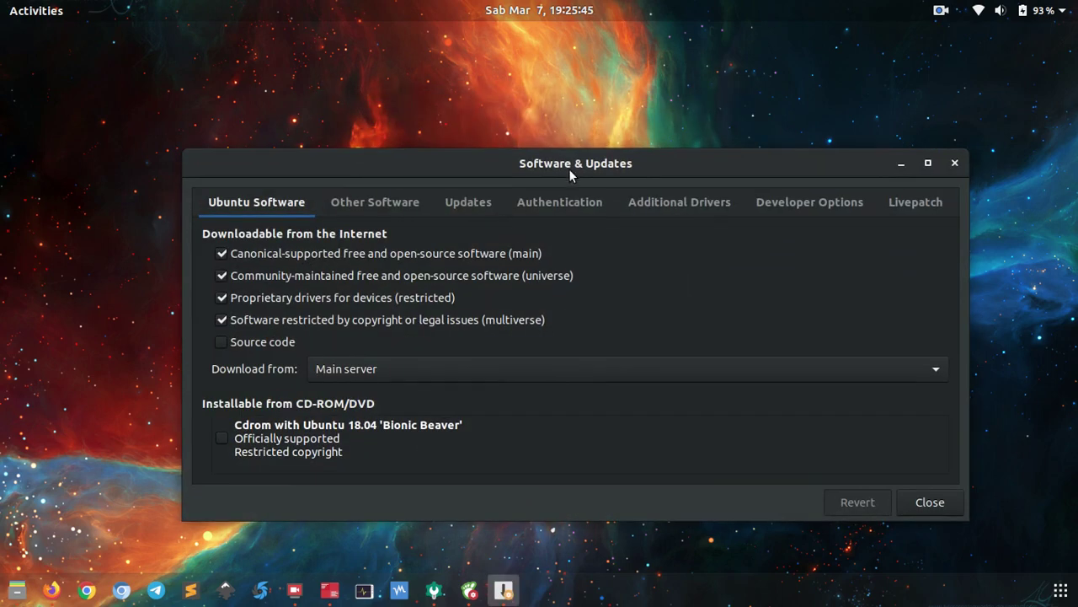
pyautogui.moveTo(578, 150); pyautogui.dragTo(578, 113)
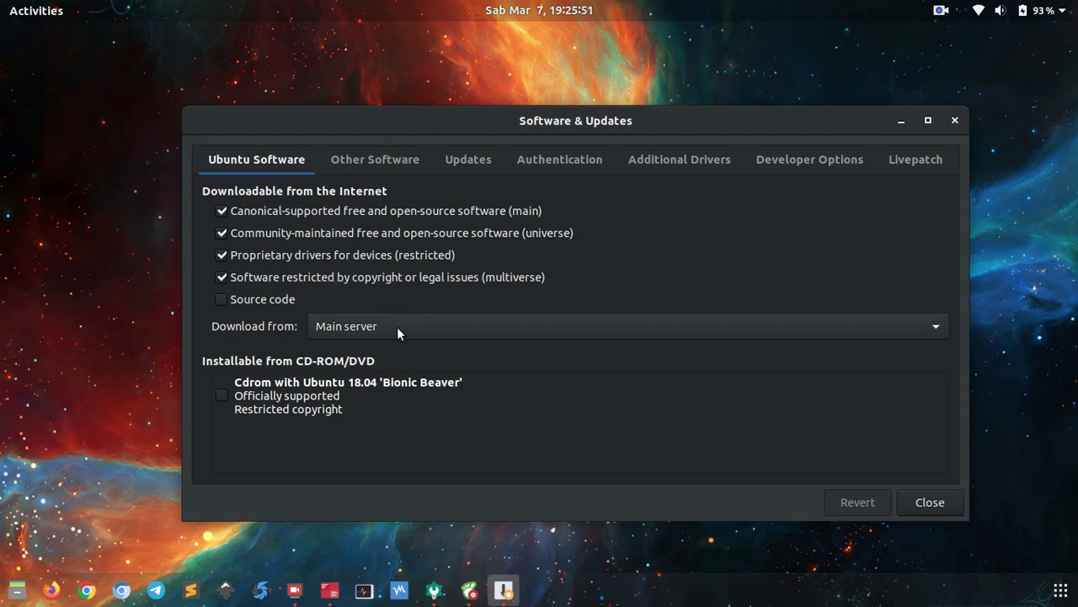
# Step: Open the chooser for other download servers and expand the Indonesia mirror list
pyautogui.click(454, 330)
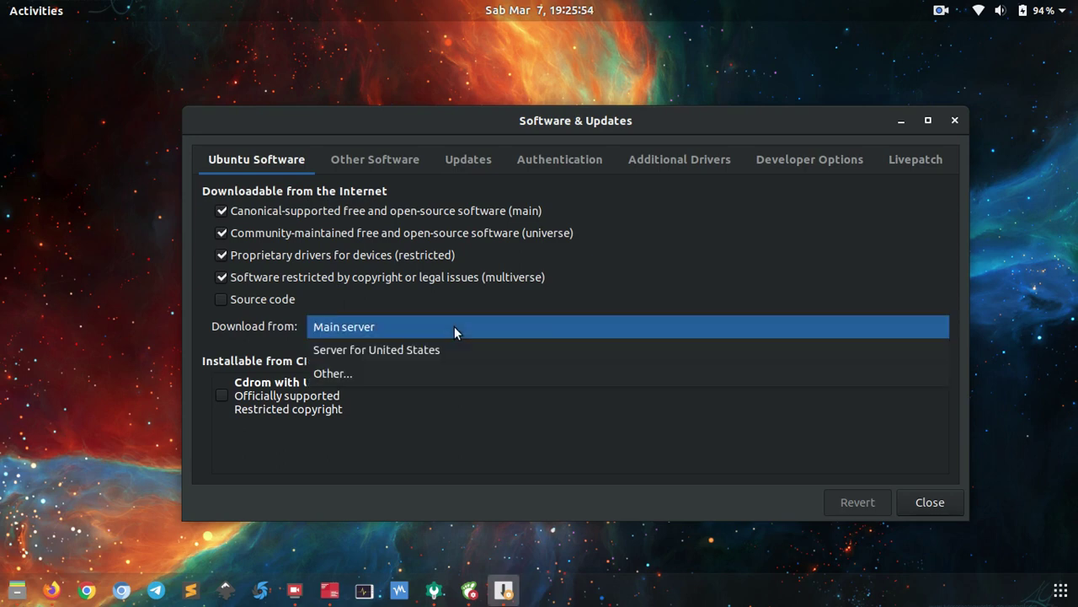
pyautogui.click(470, 373)
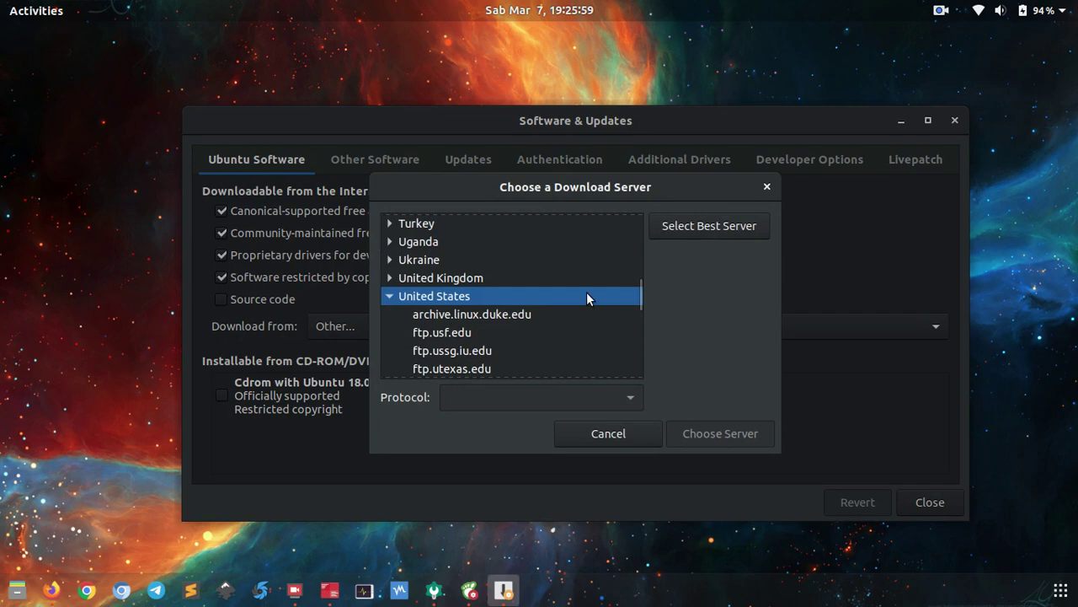
pyautogui.scroll(1, 588, 289)
pyautogui.scroll(10, 589, 289)
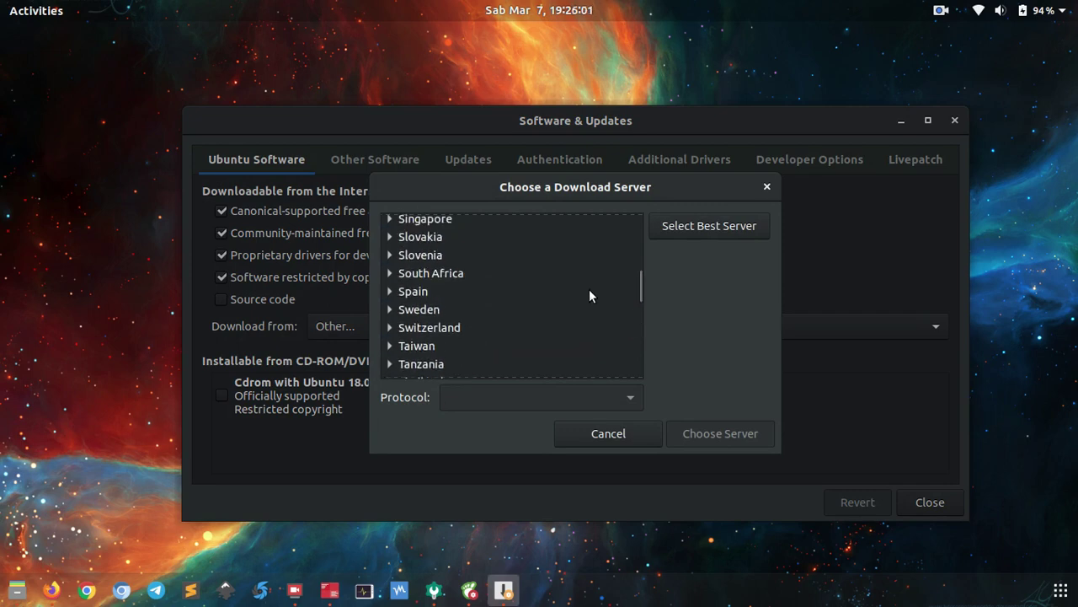
pyautogui.scroll(7, 554, 294)
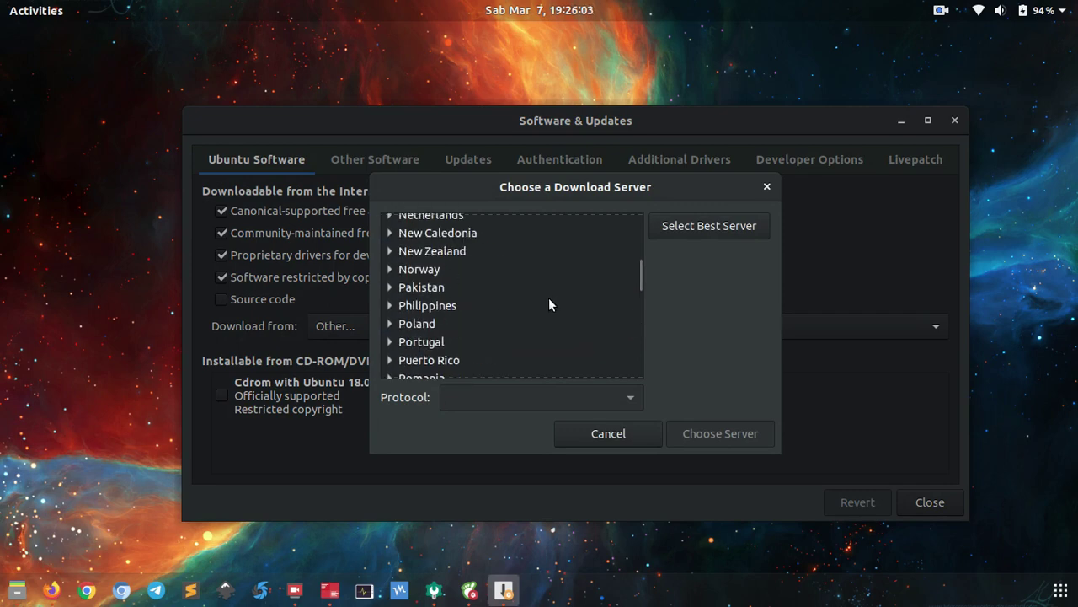
pyautogui.scroll(10, 497, 310)
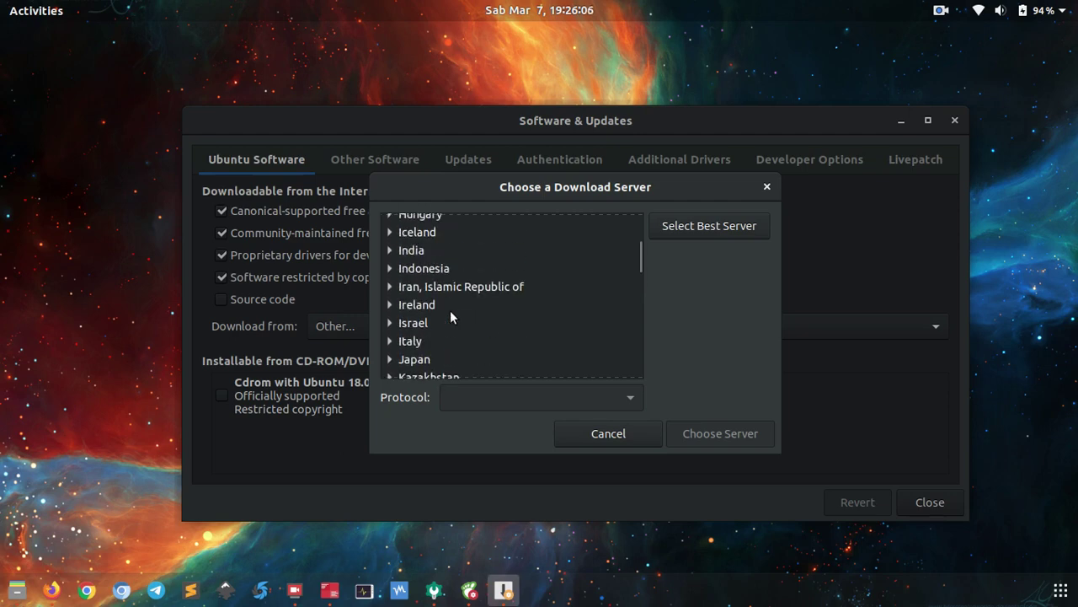
pyautogui.click(390, 267)
# Step: Look through the Indonesian mirrors, then cancel the download server selection
pyautogui.scroll(-1, 472, 275)
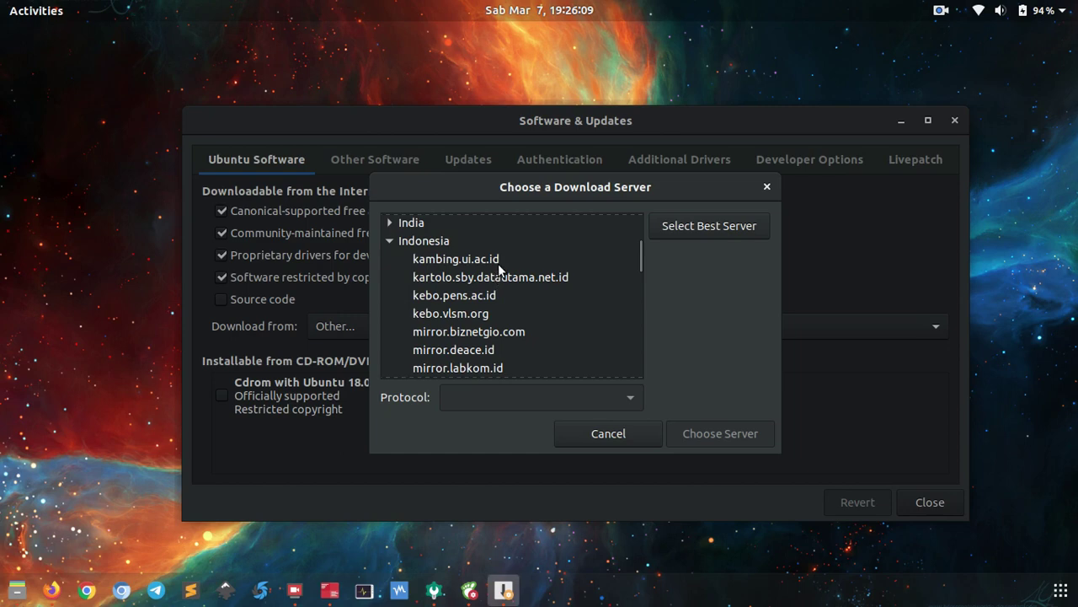
pyautogui.scroll(-3, 500, 285)
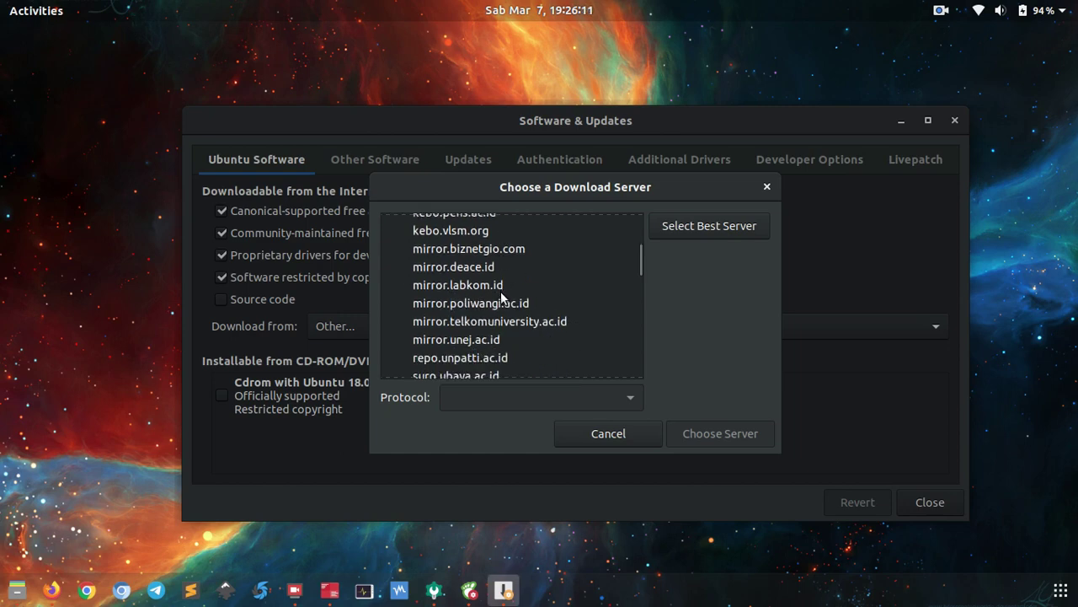
pyautogui.scroll(-2, 500, 291)
pyautogui.scroll(-4, 505, 299)
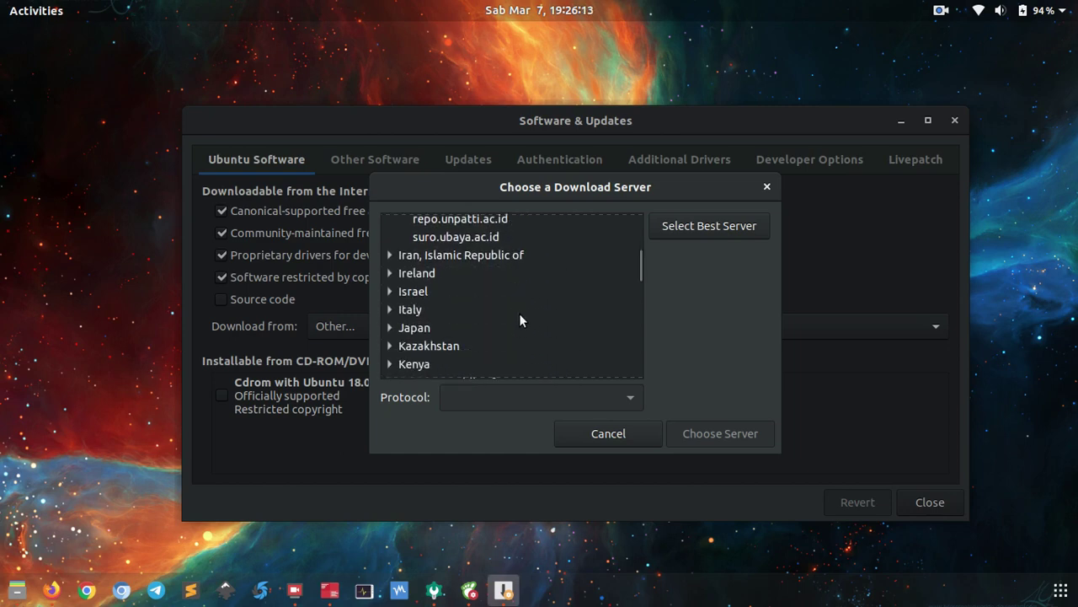
pyautogui.click(610, 435)
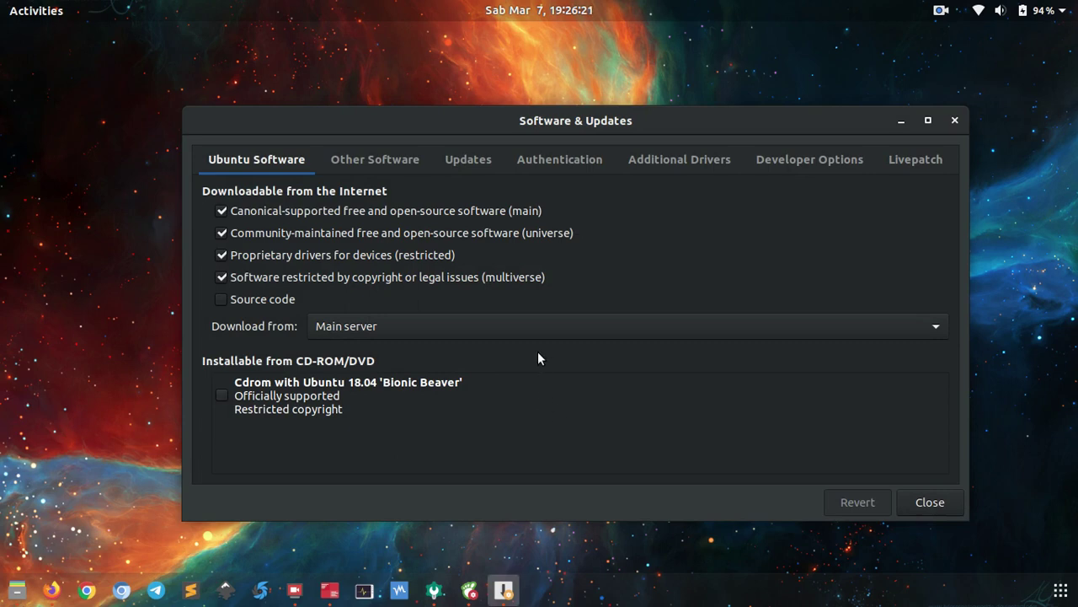
# Step: Review the third-party repositories under Other Software, then close Software & Updates
pyautogui.click(385, 159)
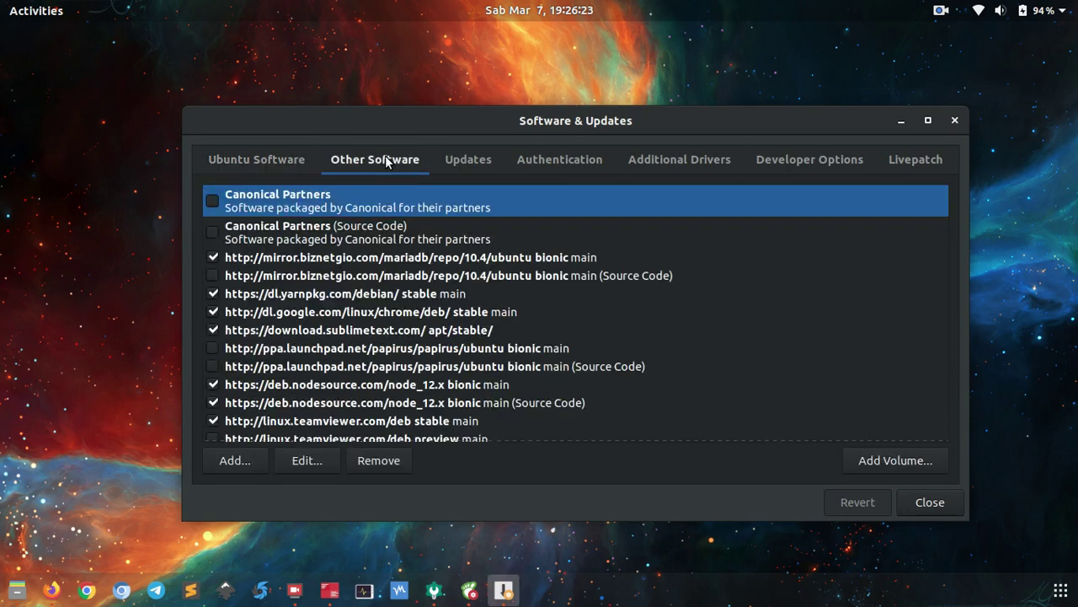
pyautogui.scroll(-3, 426, 268)
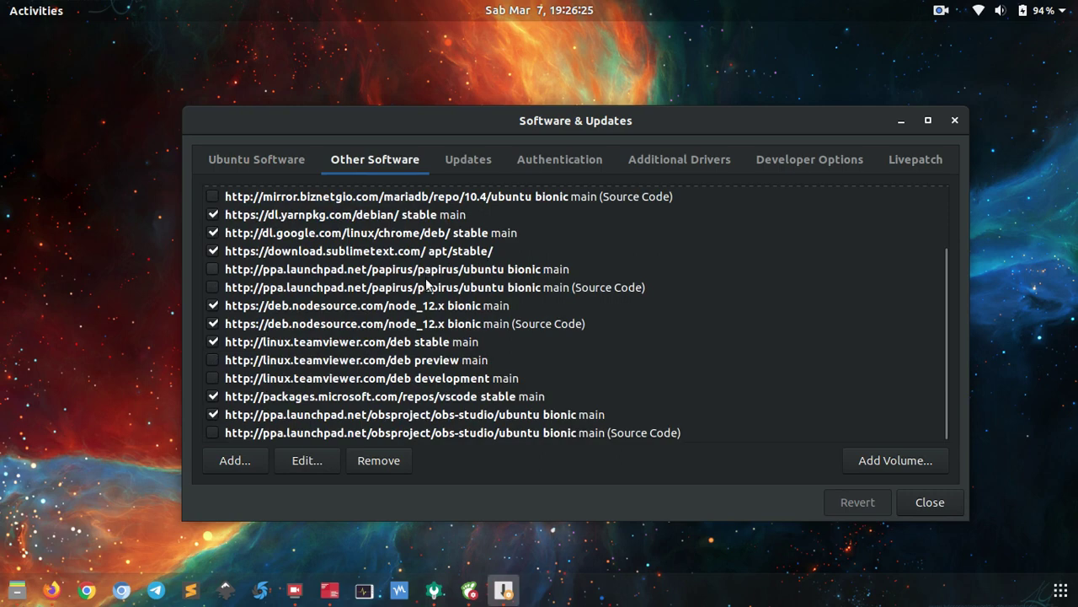
pyautogui.scroll(3, 404, 301)
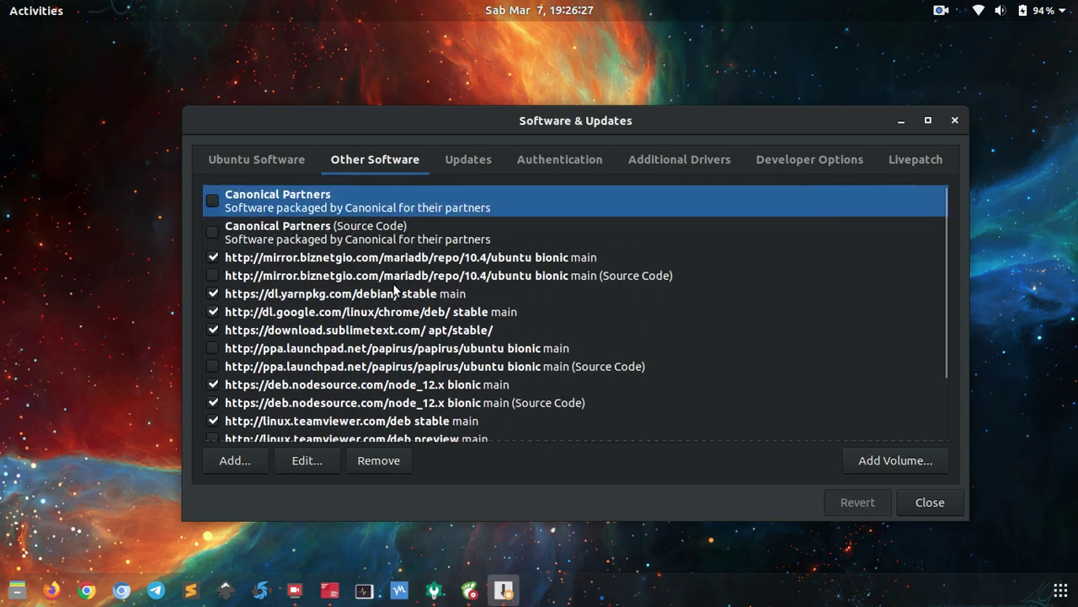
pyautogui.click(930, 502)
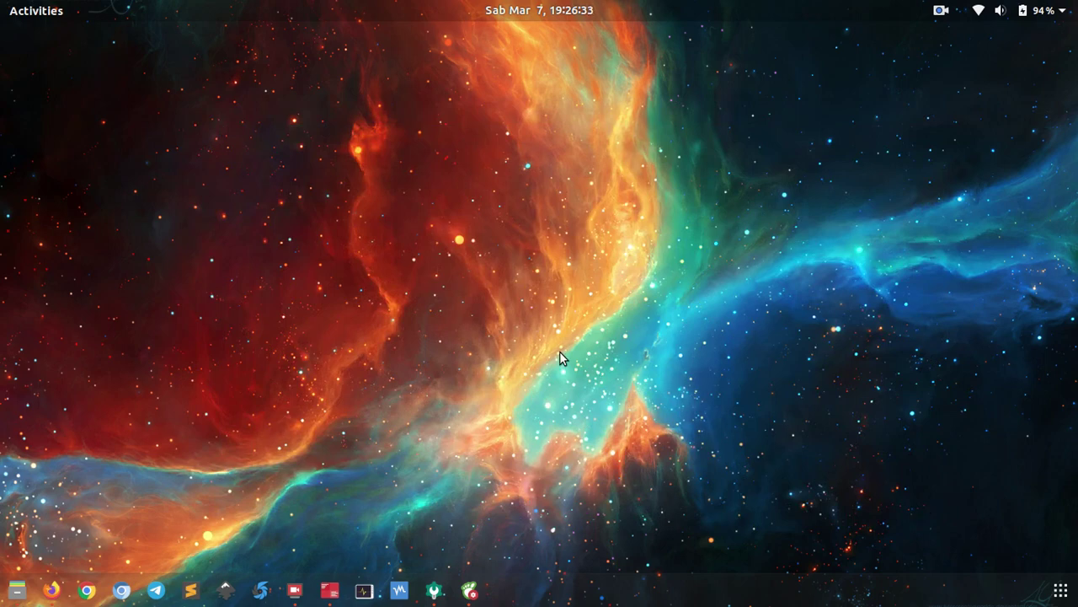
# Step: Search for "upda", launch Software Updater to check for updates, and move its window higher on the desktop
pyautogui.hotkey('ctrl', 'space')
pyautogui.write('upda')
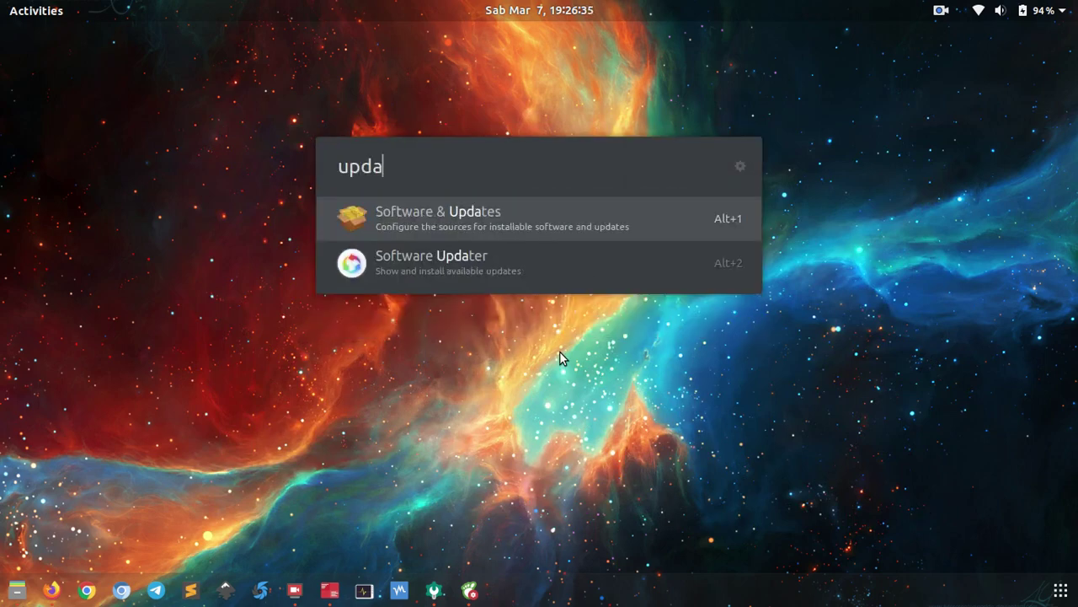
pyautogui.click(460, 267)
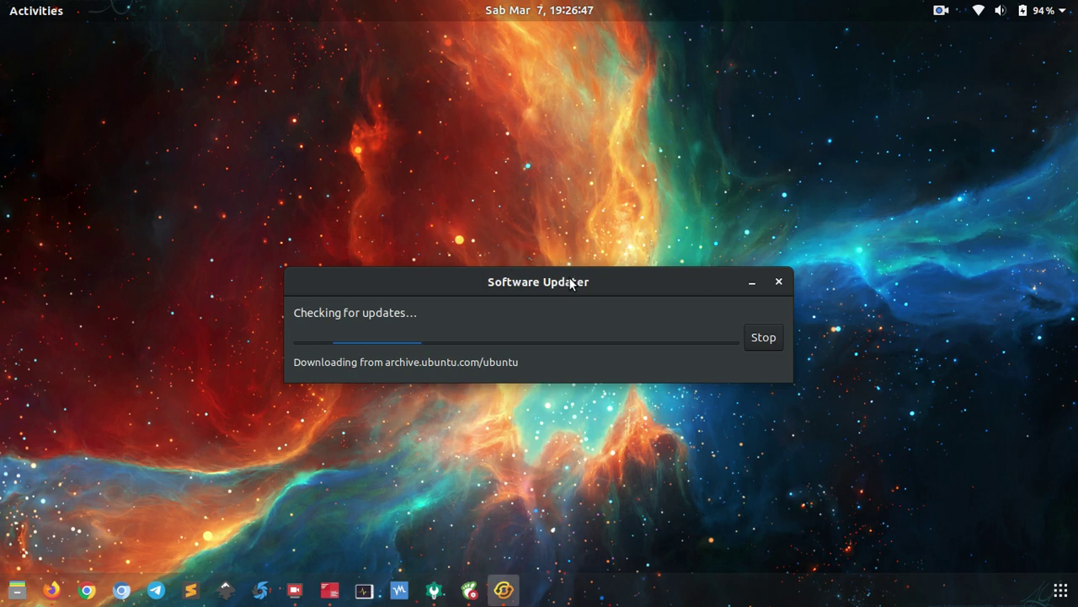
pyautogui.moveTo(570, 281); pyautogui.dragTo(599, 239)
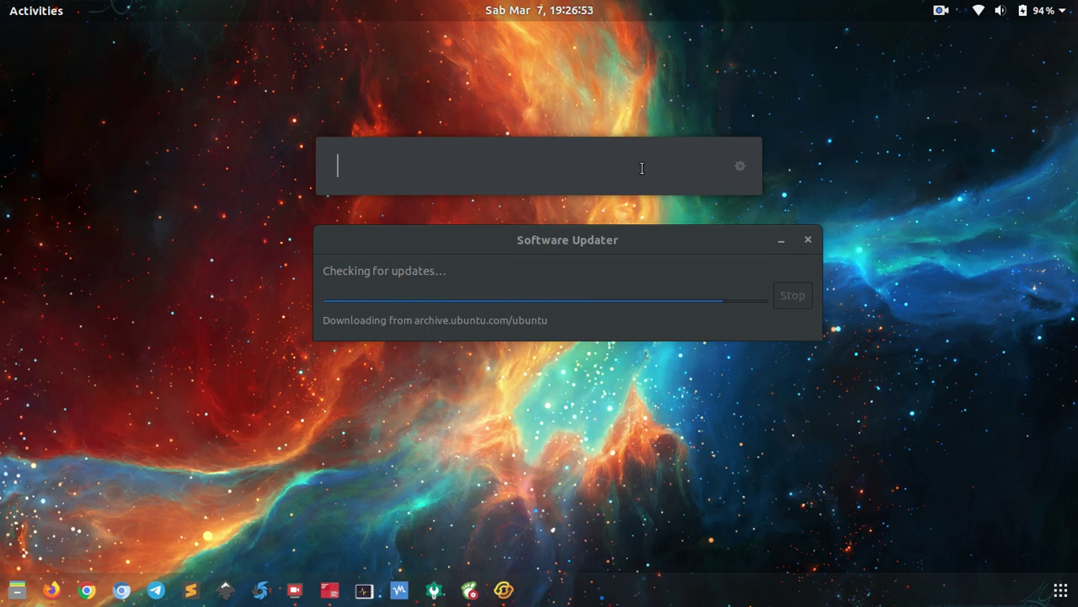
pyautogui.press('Escape')
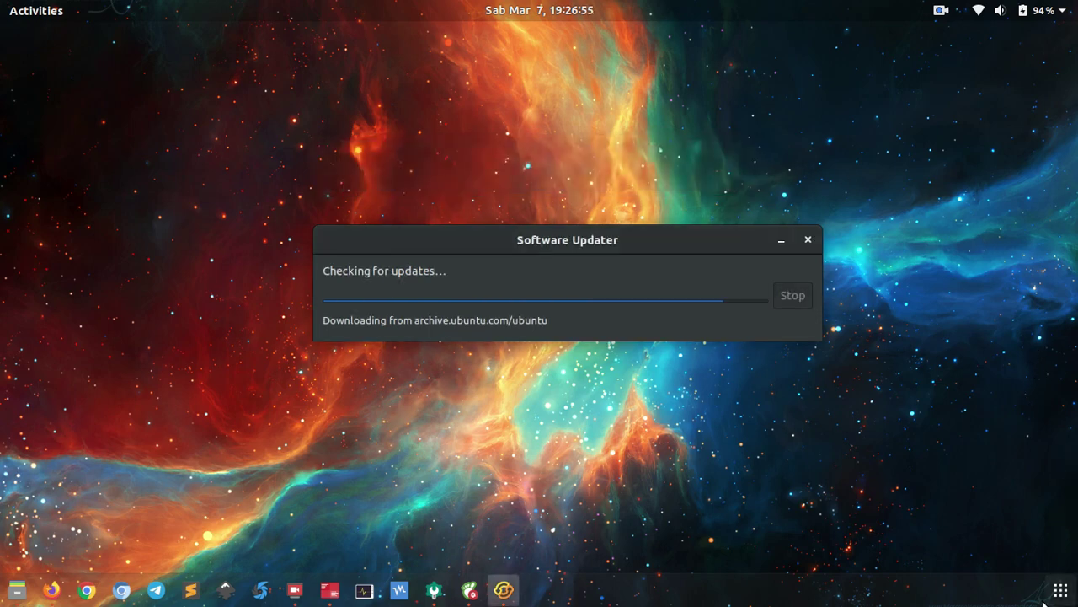
# Step: Search the full applications overview for "softwa" and bring up Software Updater from there
pyautogui.click(1060, 591)
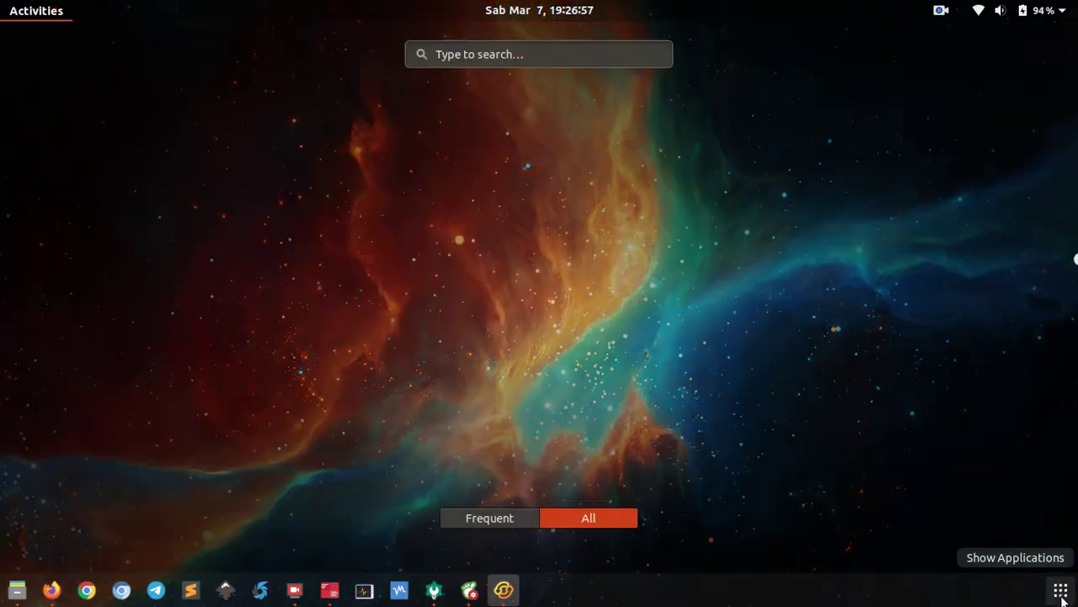
pyautogui.click(563, 57)
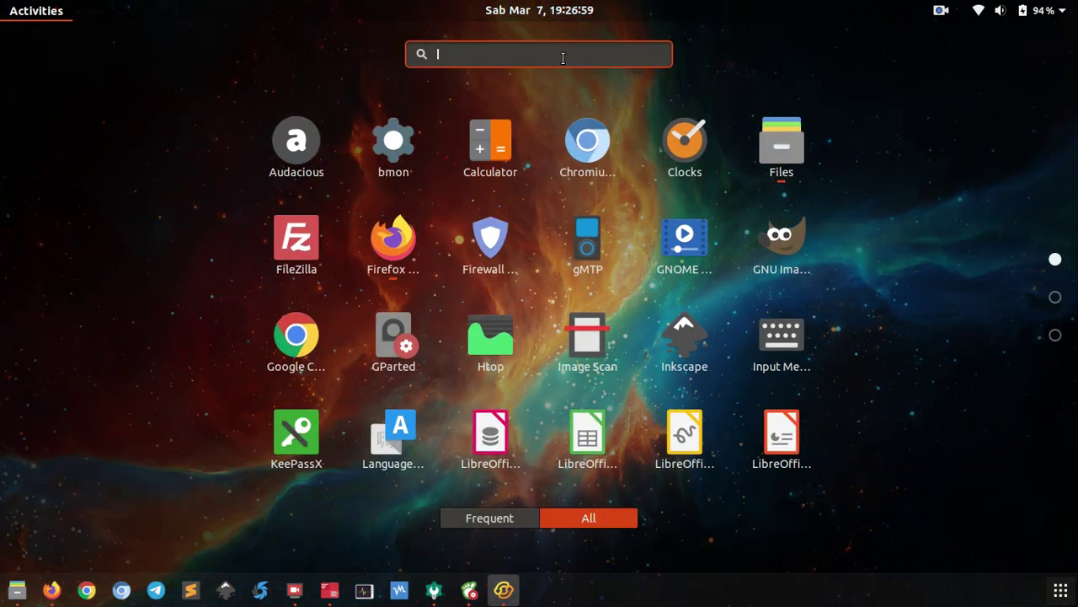
pyautogui.write('softwa')
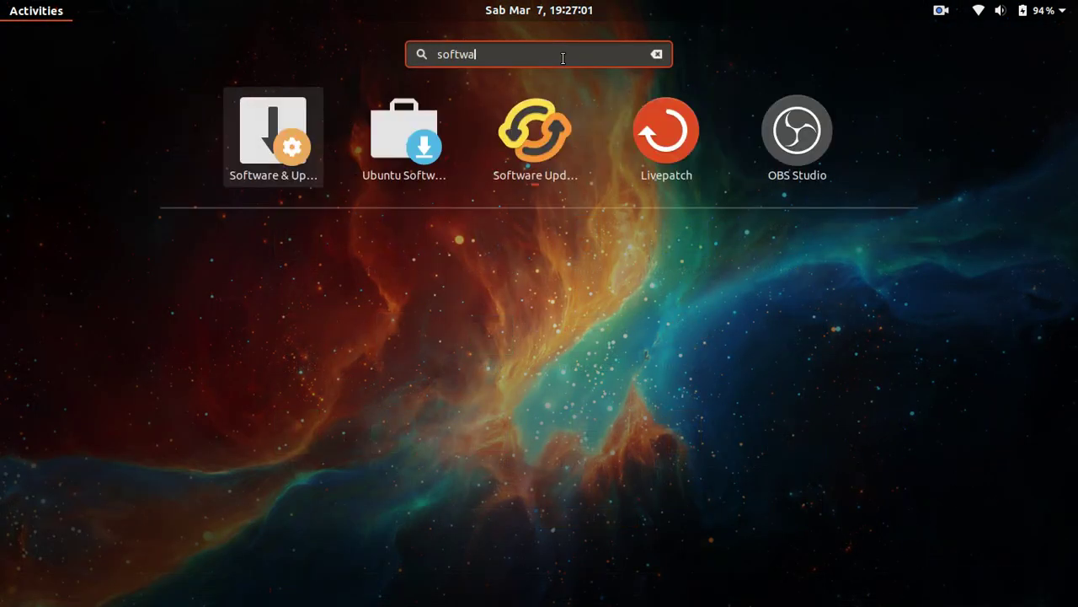
pyautogui.click(548, 172)
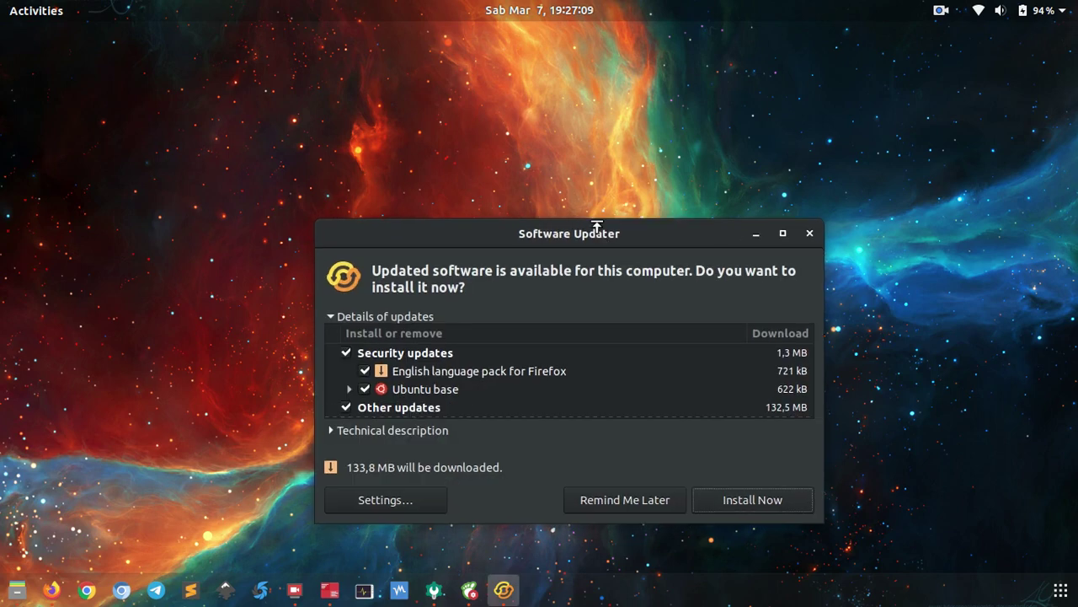
# Step: Enlarge the Software Updater window, review the available security and other updates, and close it without installing
pyautogui.moveTo(597, 228); pyautogui.dragTo(592, 113)
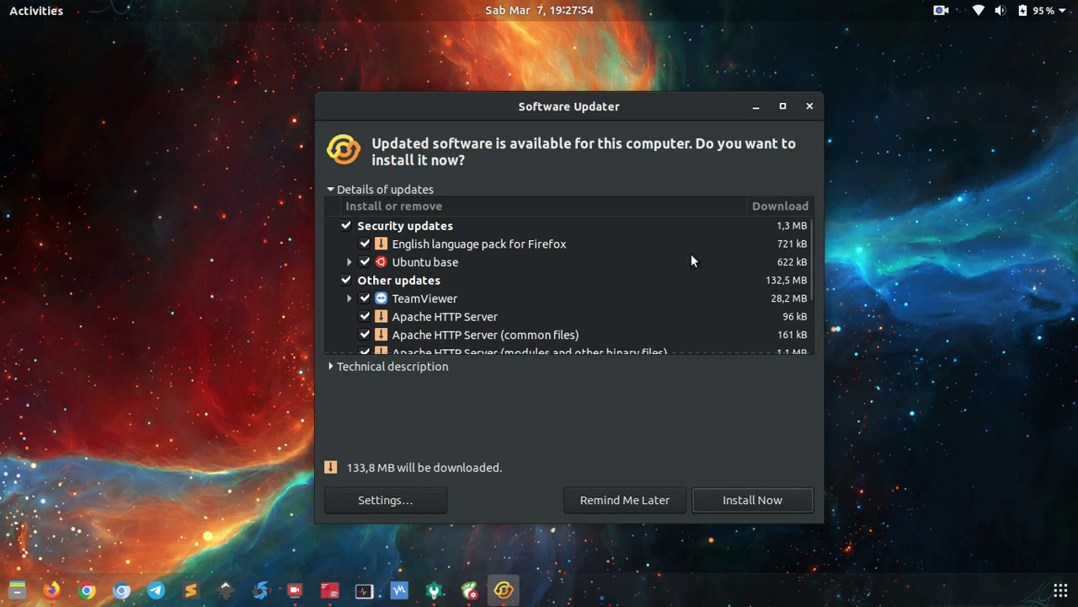
pyautogui.scroll(-5, 606, 240)
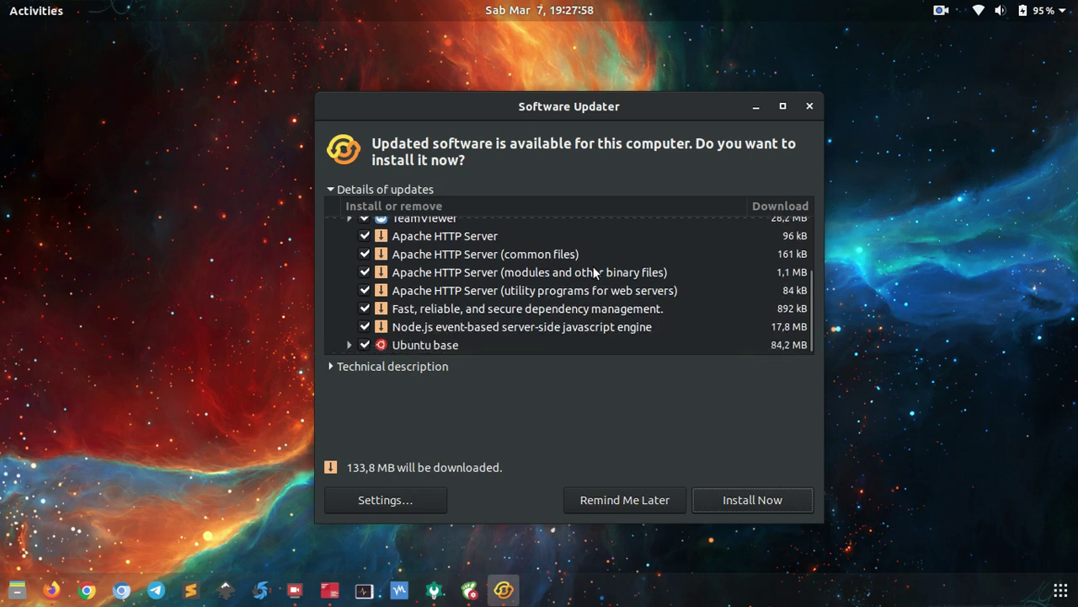
pyautogui.scroll(5, 593, 271)
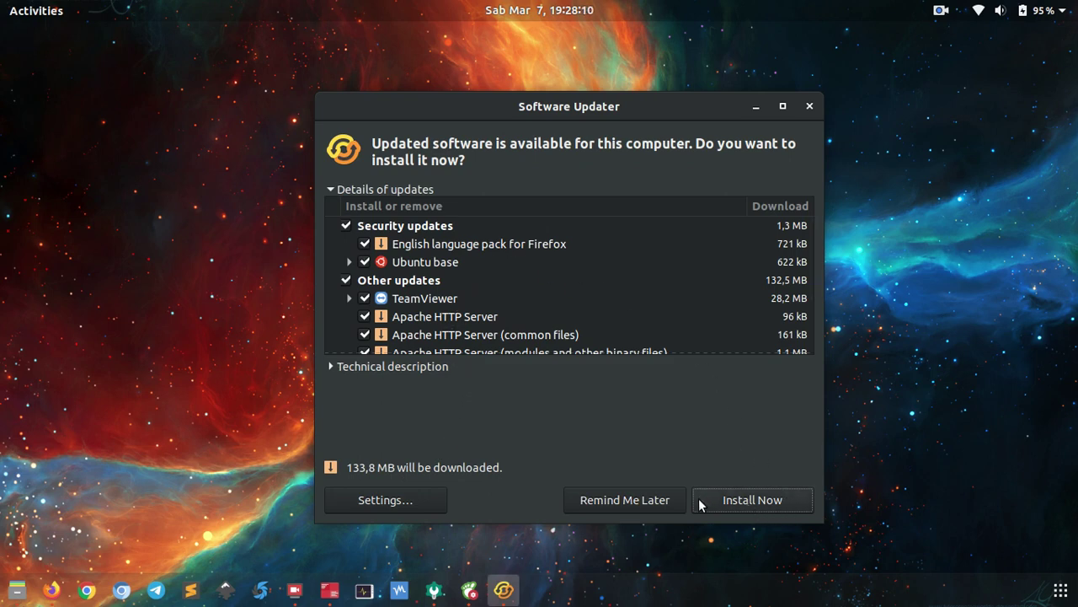
pyautogui.click(809, 107)
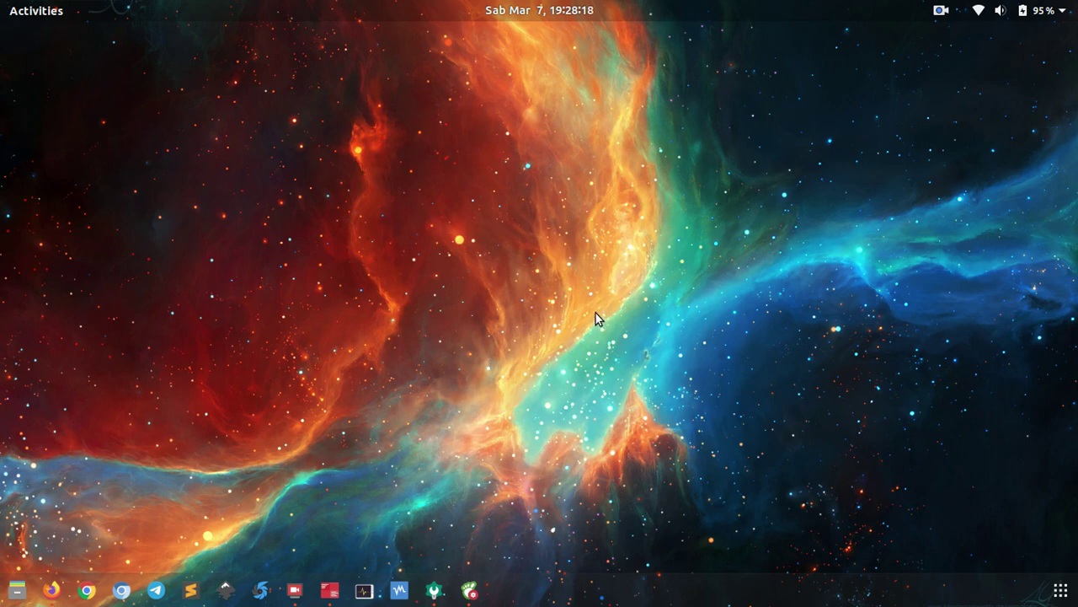
# Step: Search the applications overview for "ubuntu" and open Ubuntu Software
pyautogui.click(1061, 588)
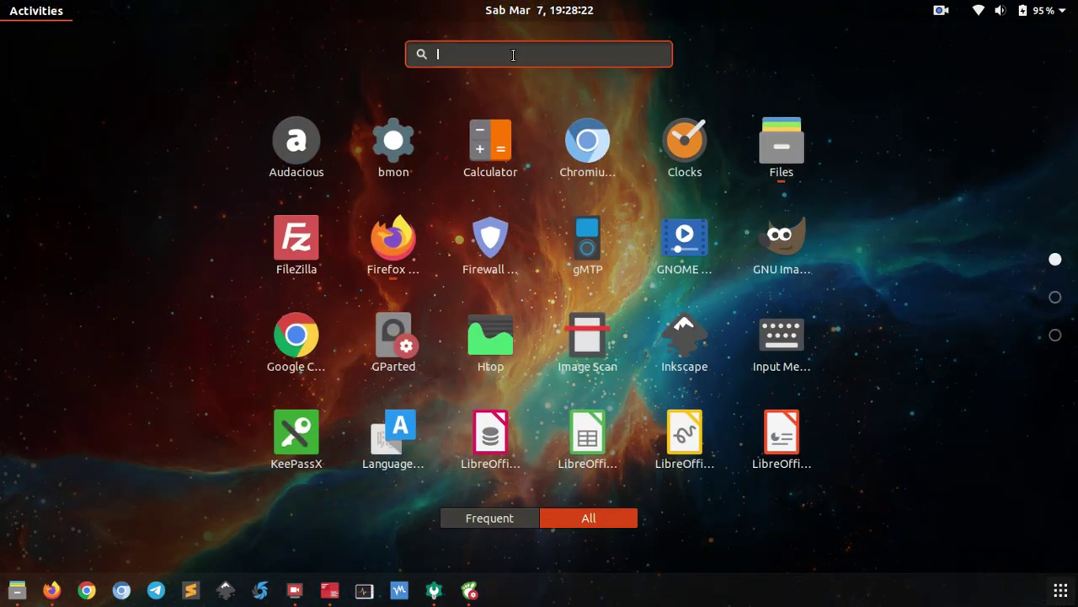
pyautogui.write('ubuntu')
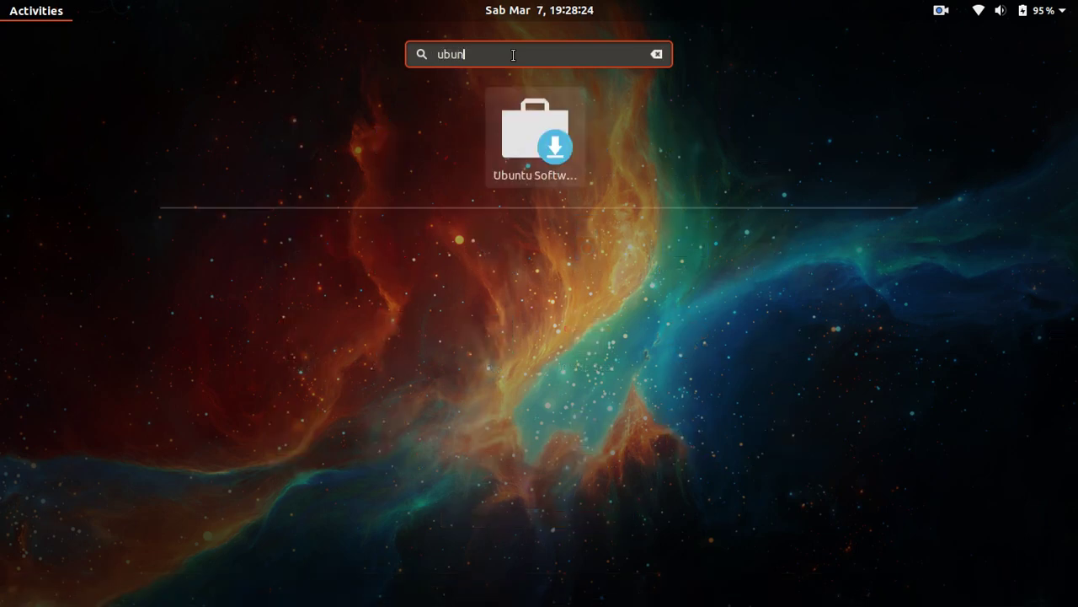
pyautogui.click(548, 135)
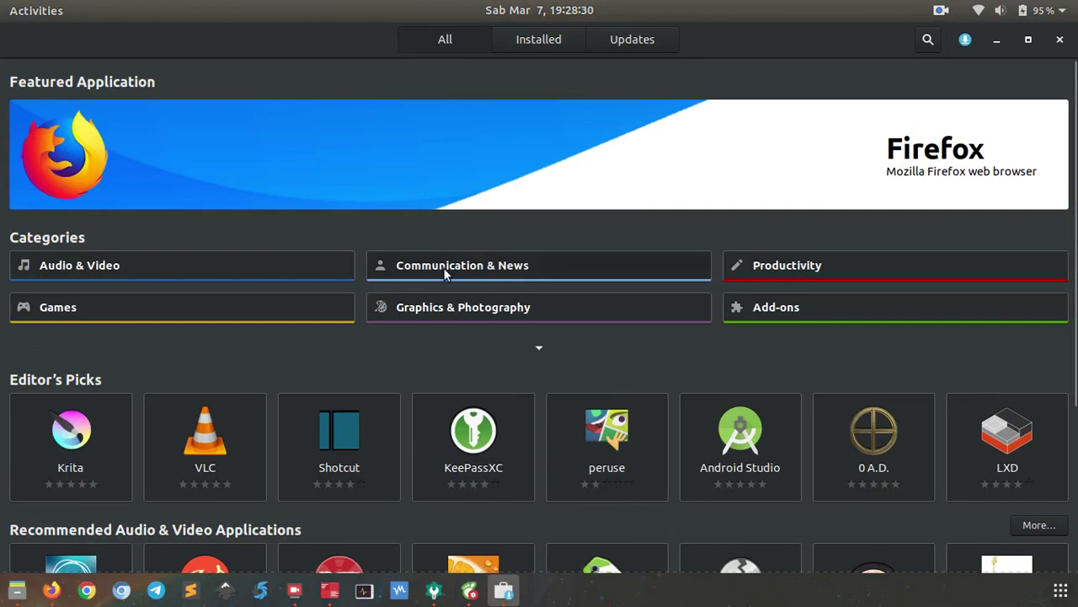
# Step: Browse the storefront's recommended applications and open the Audio & Video category
pyautogui.scroll(-3, 266, 298)
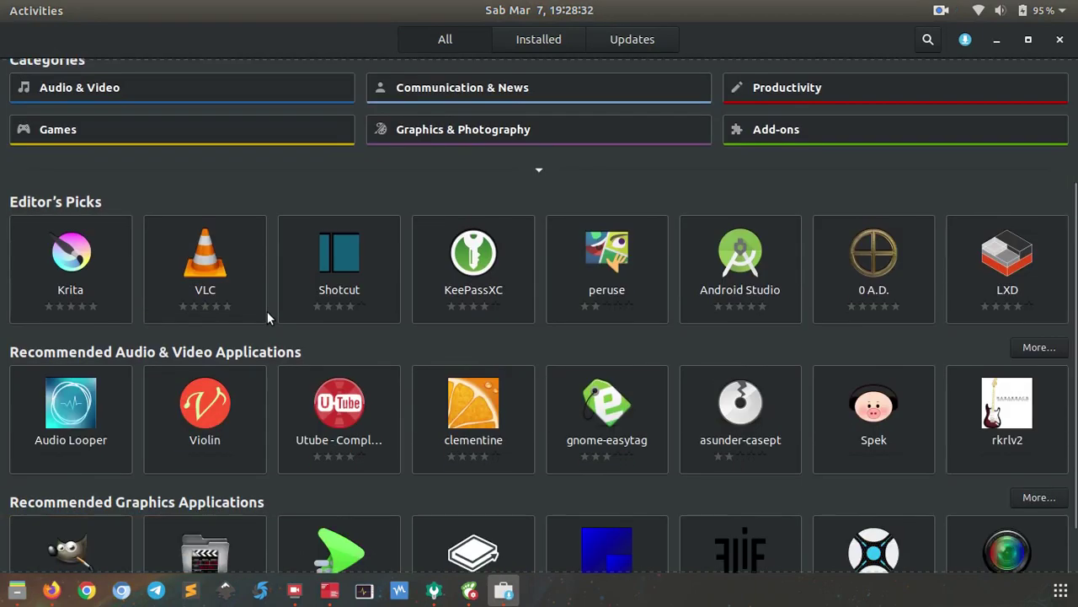
pyautogui.scroll(-1, 268, 312)
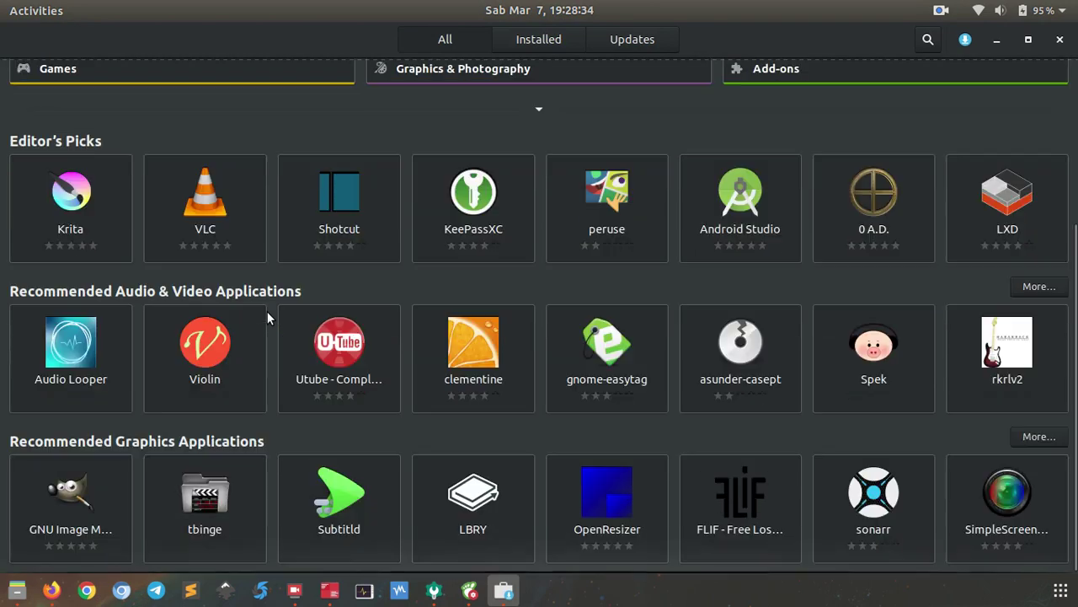
pyautogui.scroll(4, 267, 311)
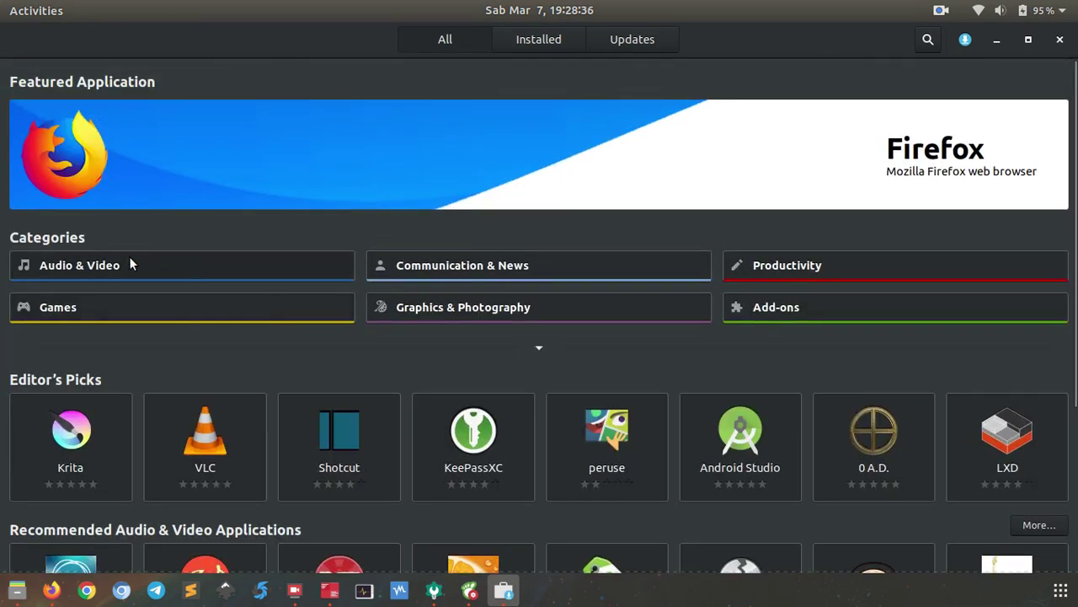
pyautogui.click(102, 266)
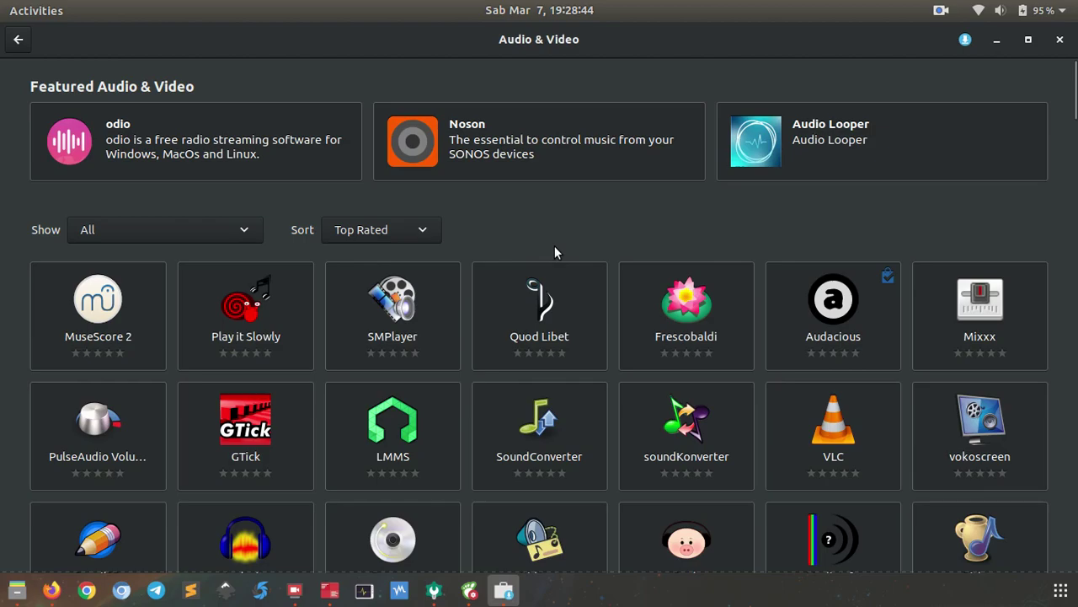
# Step: Browse down the Audio & Video application list, return to its start, and open the featured odio application's details page
pyautogui.scroll(-10, 556, 250)
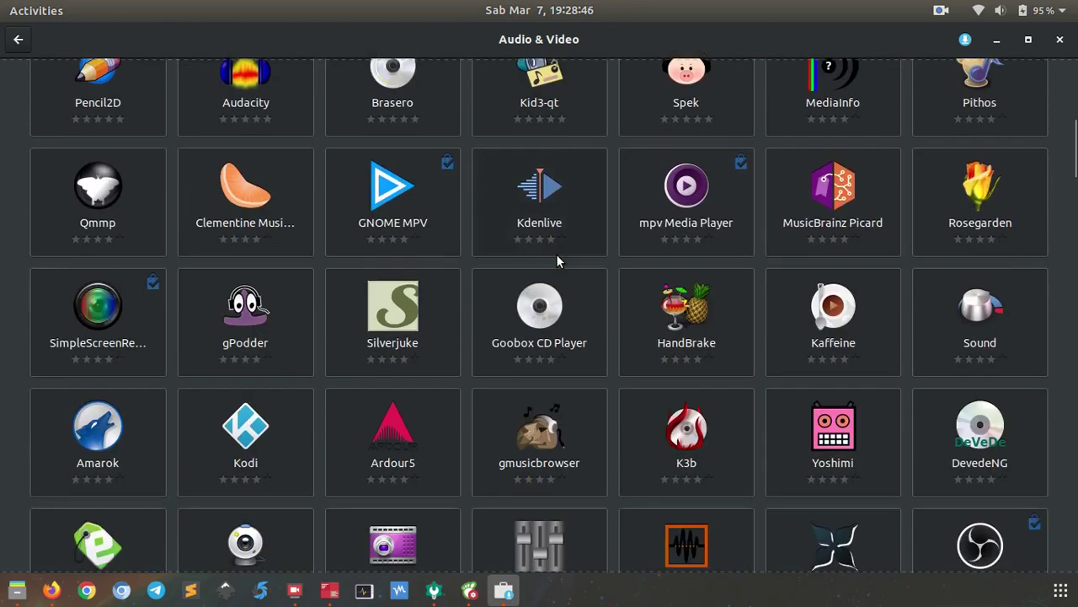
pyautogui.scroll(-8, 556, 254)
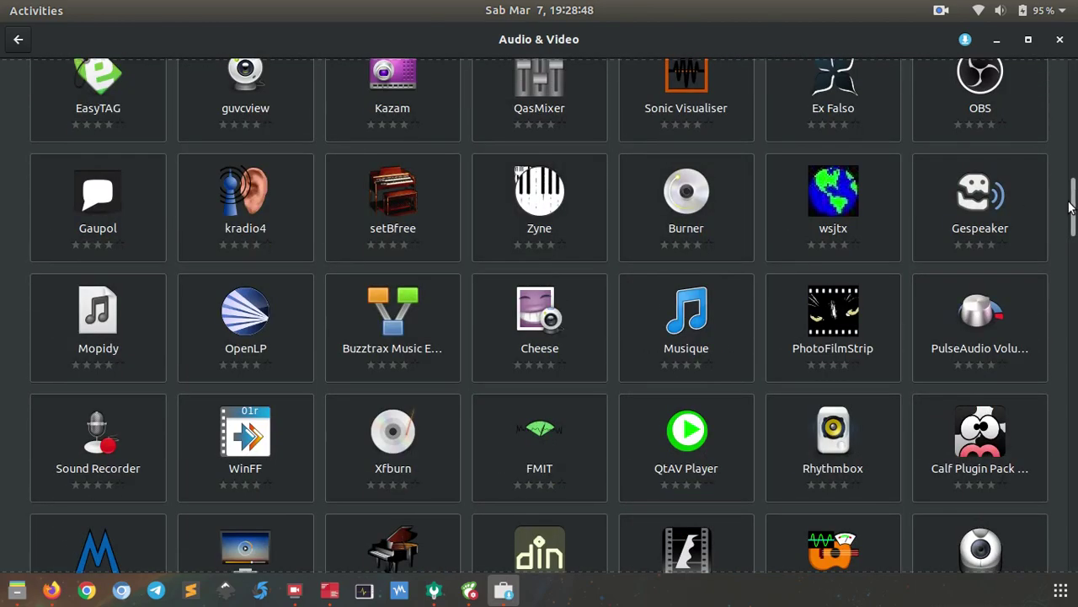
pyautogui.moveTo(1072, 207); pyautogui.dragTo(1075, 359)
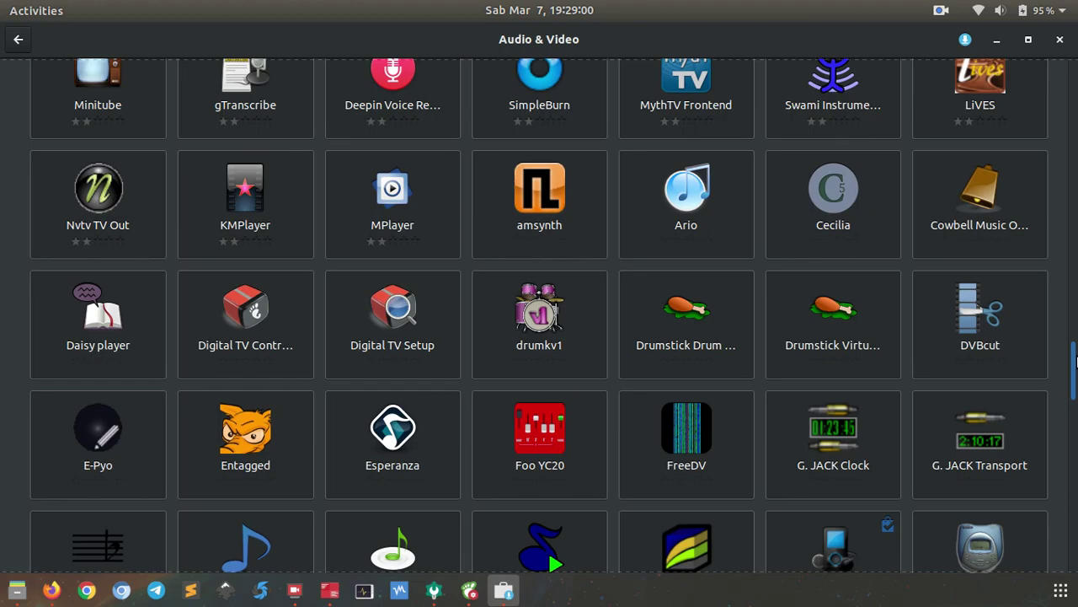
pyautogui.moveTo(1075, 360); pyautogui.dragTo(1075, 50)
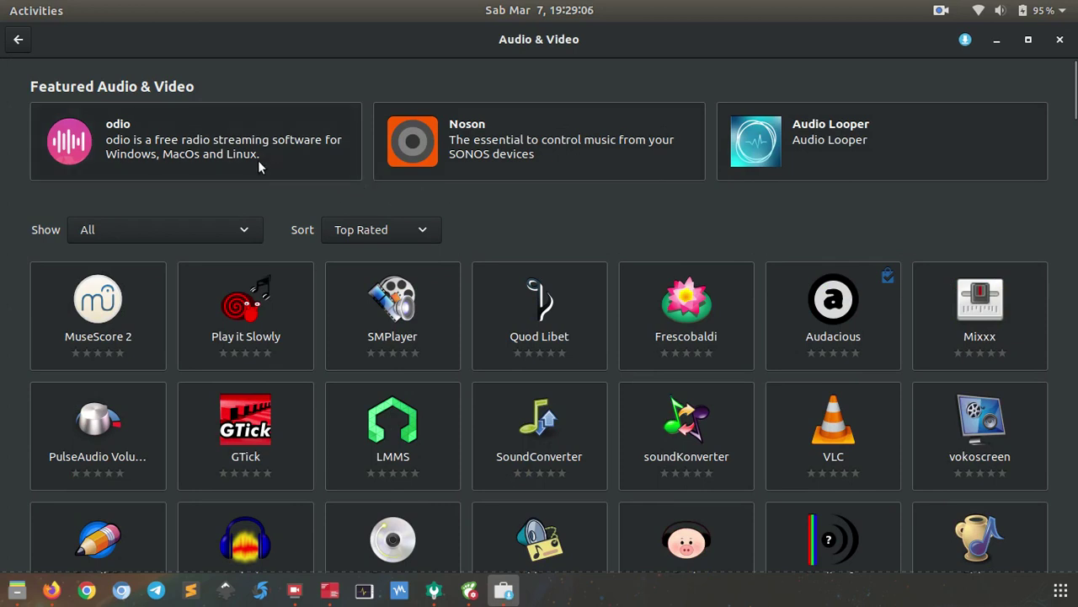
pyautogui.click(86, 145)
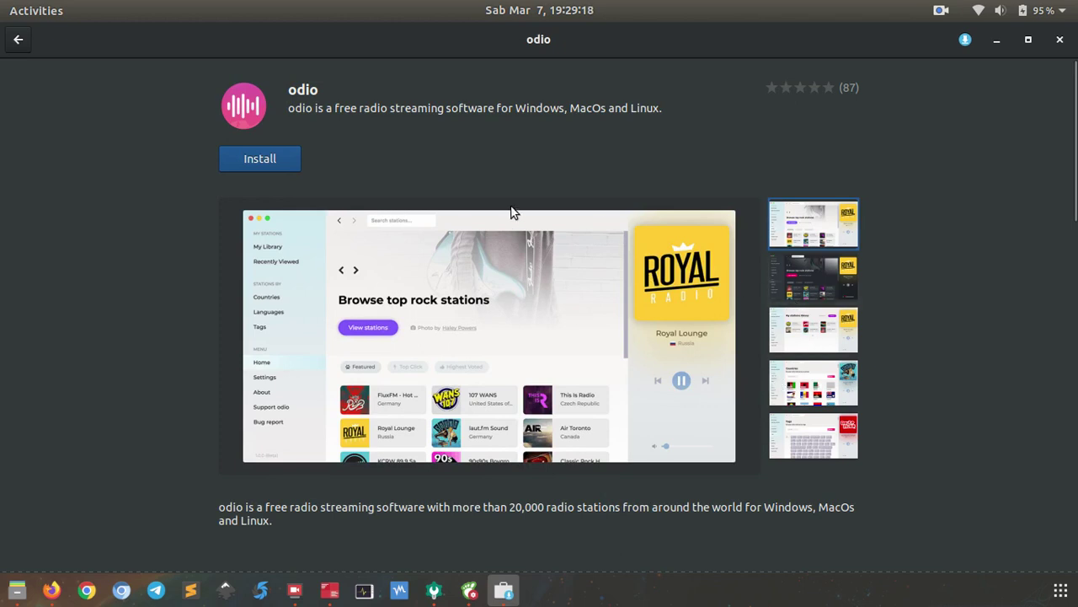
# Step: Look through the preview screenshots on the odio page, then close Ubuntu Software without installing anything
pyautogui.click(807, 278)
pyautogui.click(813, 354)
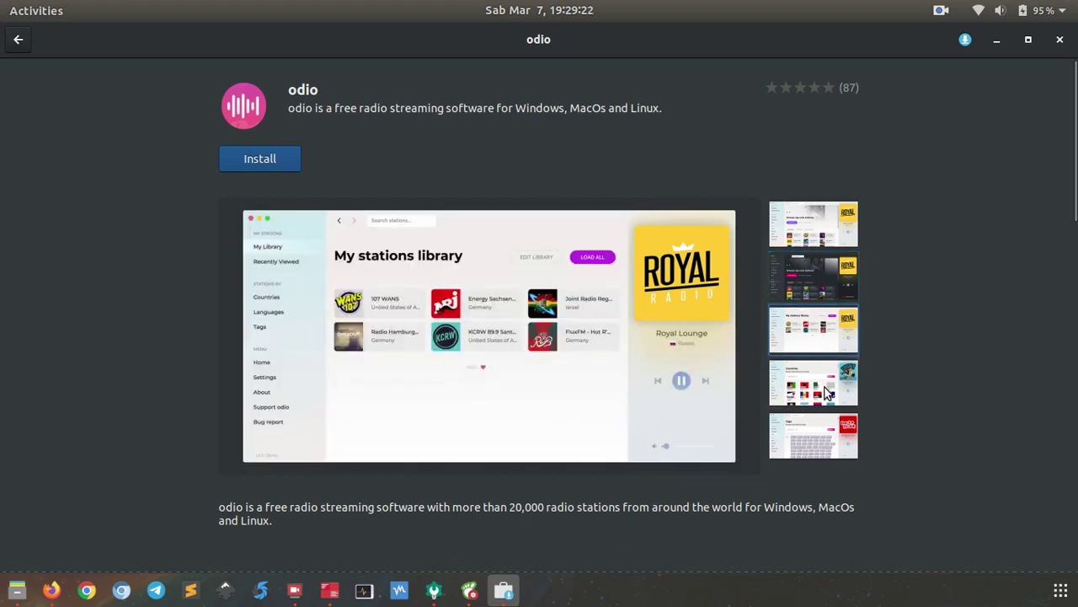
pyautogui.click(826, 390)
pyautogui.click(827, 450)
pyautogui.click(823, 383)
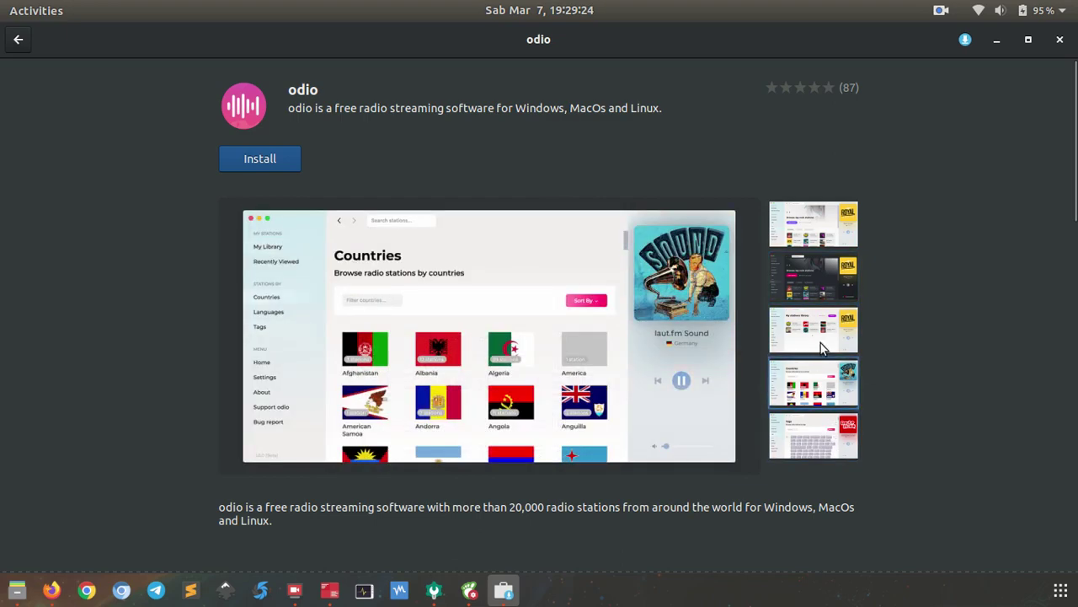
pyautogui.click(820, 337)
pyautogui.click(817, 237)
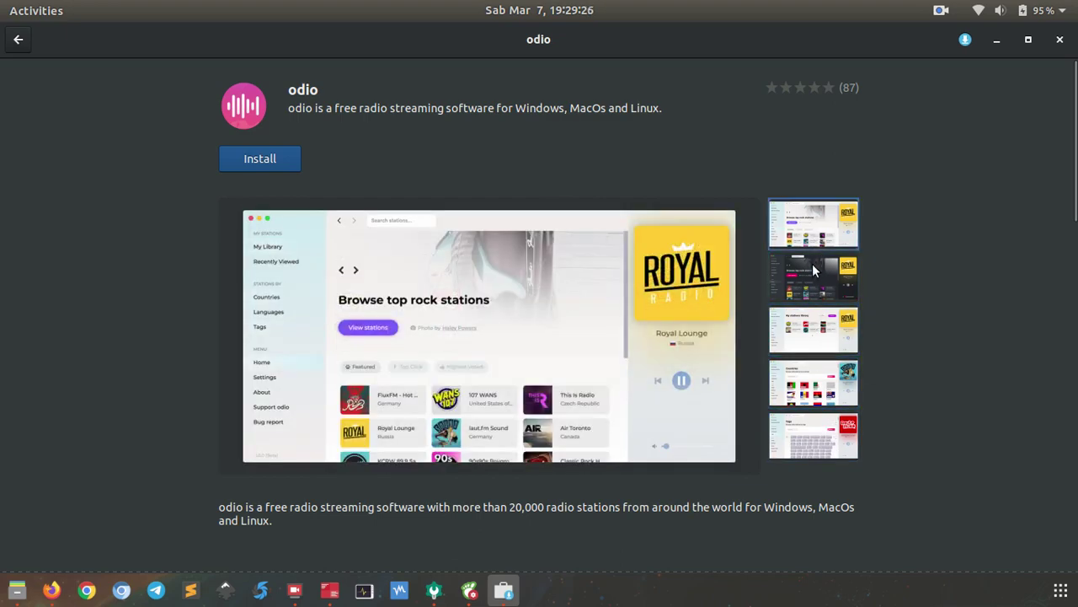
pyautogui.click(812, 281)
pyautogui.click(831, 330)
pyautogui.click(831, 388)
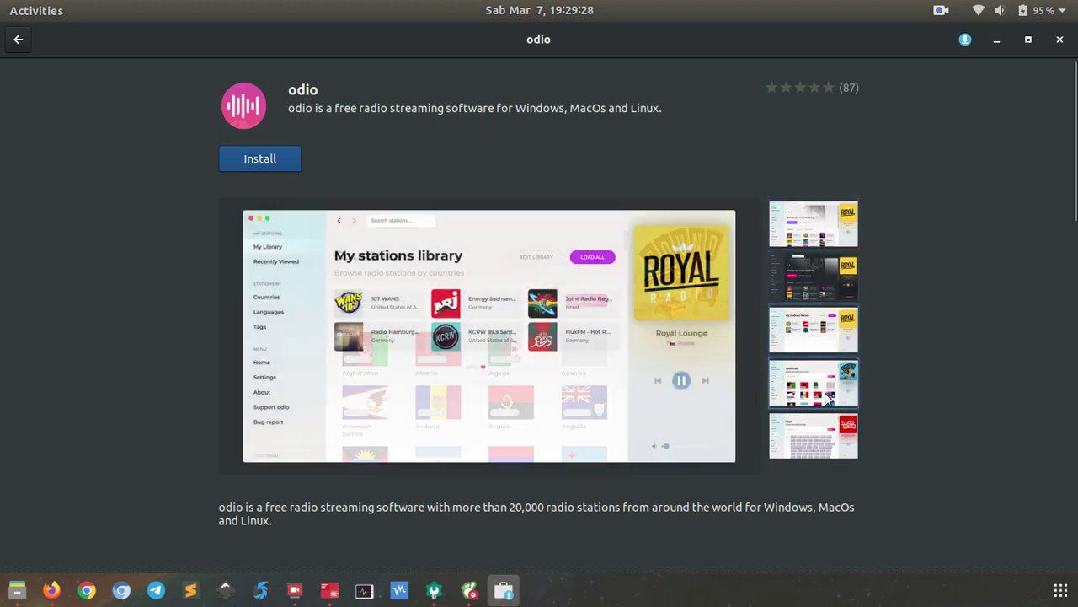
pyautogui.click(824, 444)
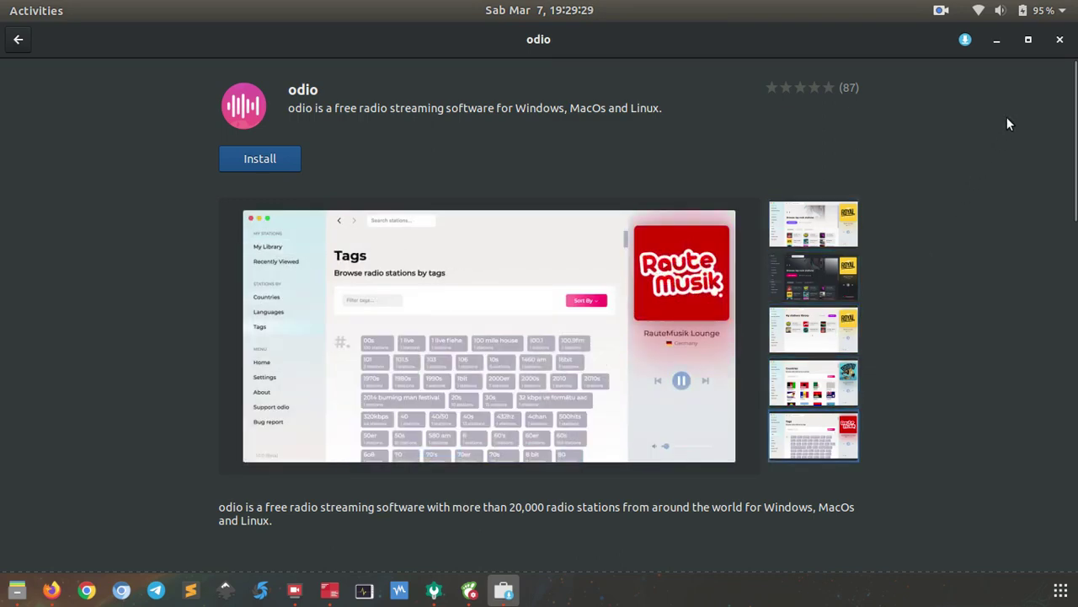
pyautogui.click(1059, 40)
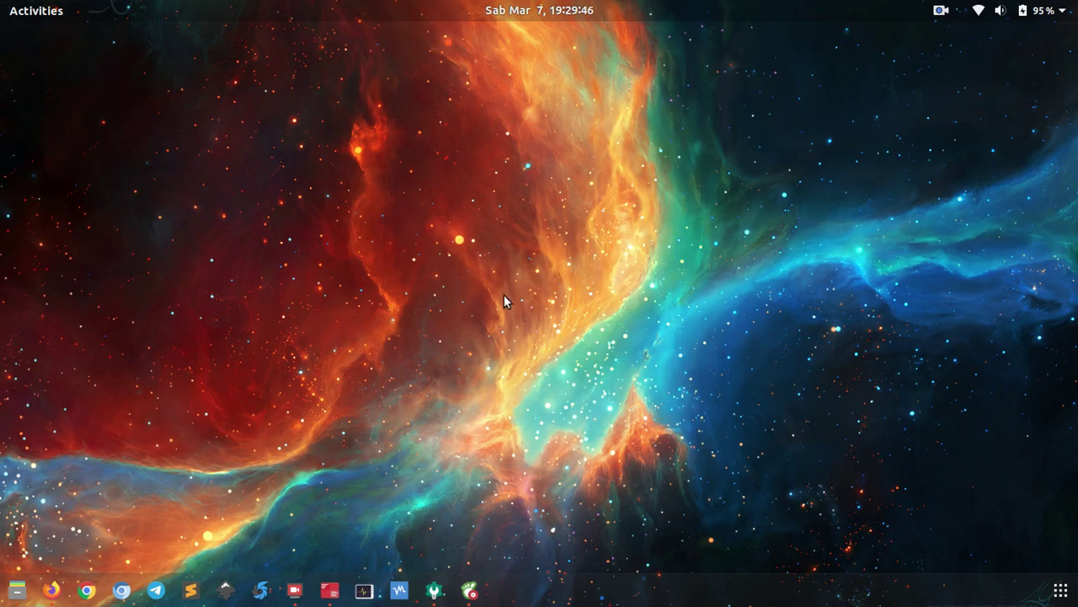
# Step: Switch to the terminal, change to /etc/apt/sources.list.d and list its contents with ls -l
pyautogui.click(330, 592)
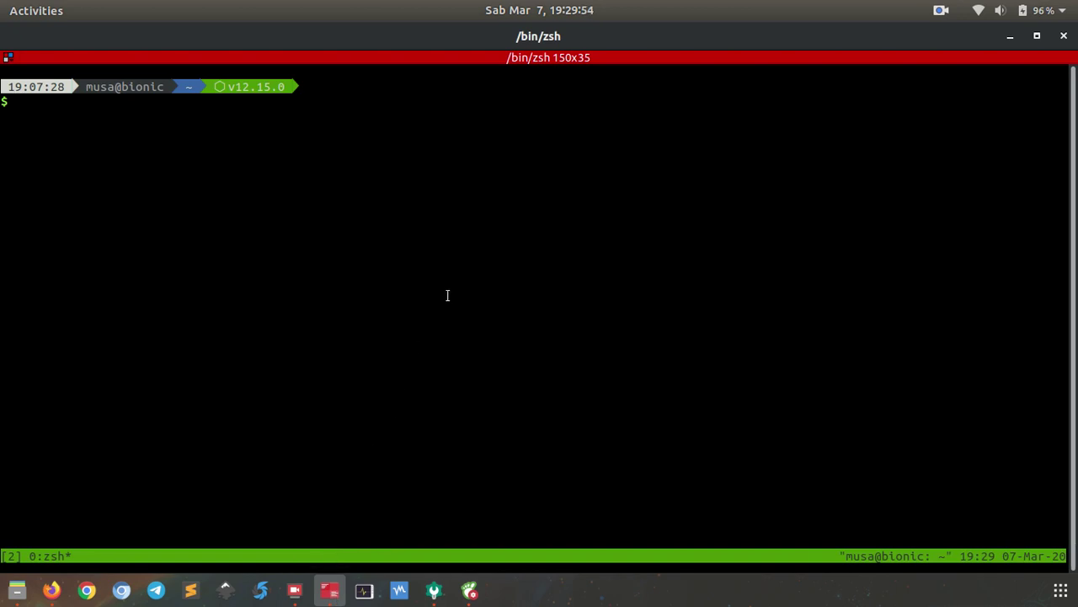
pyautogui.write('cd /etc/apt/sources.list.d')
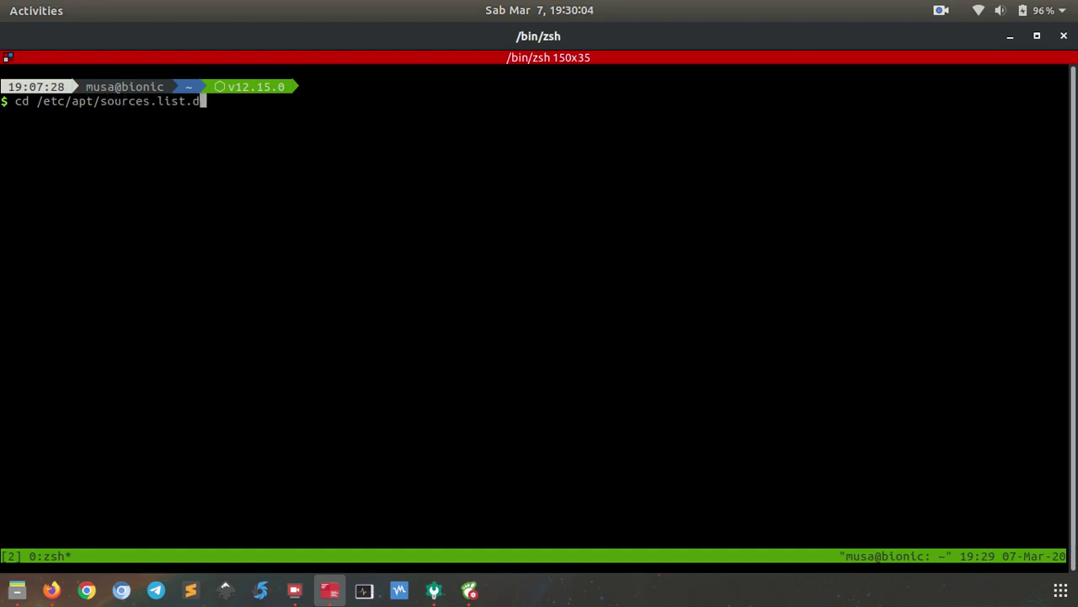
pyautogui.press('BackSpace')
pyautogui.press('BackSpace')
pyautogui.press('Tab')
pyautogui.press('Return')
pyautogui.write('ls -l')
pyautogui.press('Return')
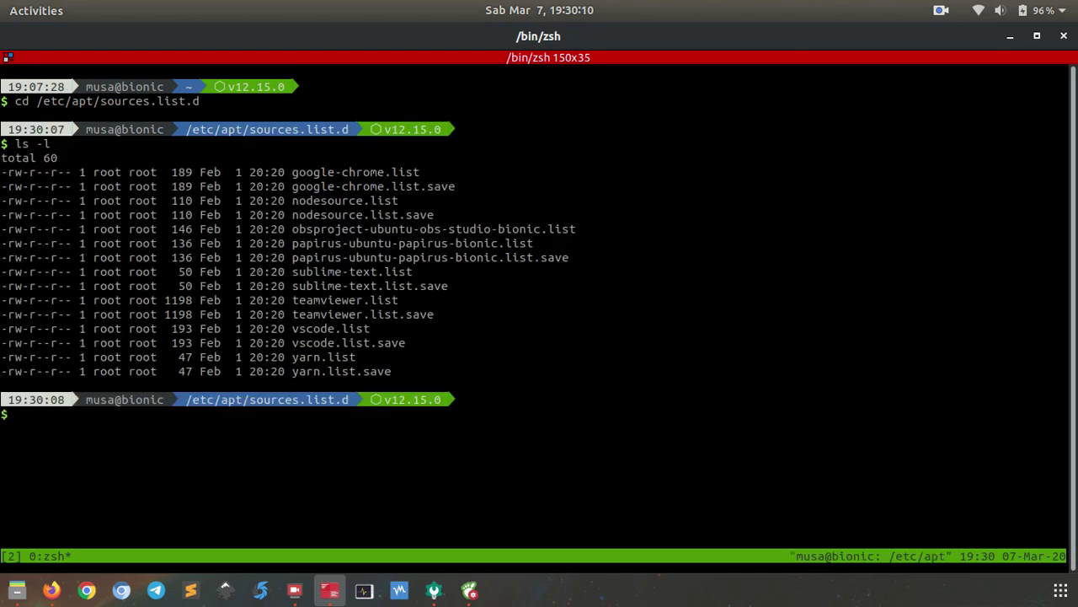
# Step: Move up to the parent directory /etc/apt and open sources.list in nano
pyautogui.write('cd ..')
pyautogui.press('Return')
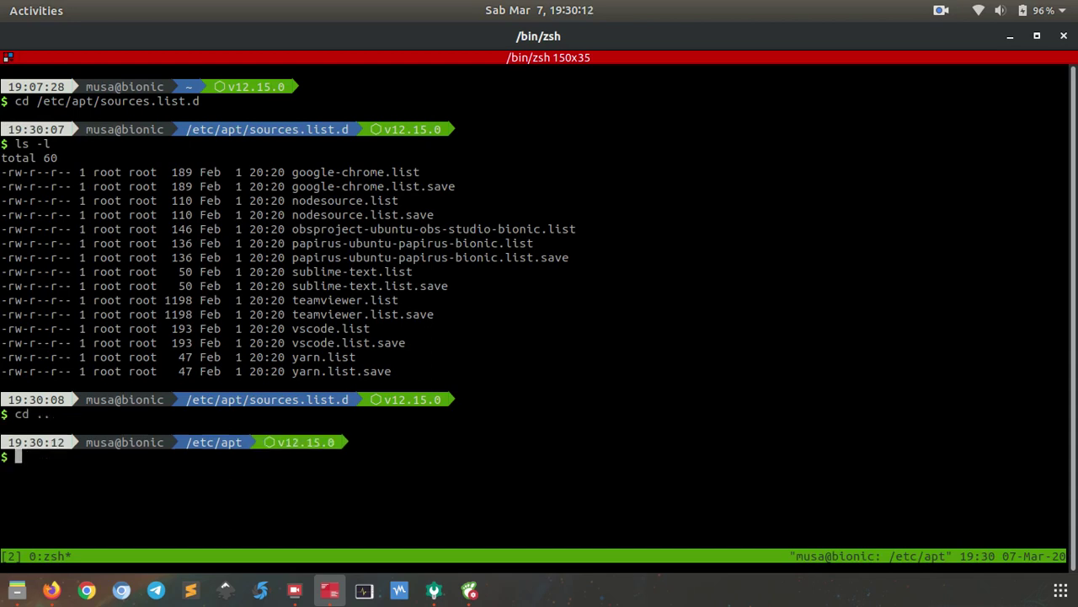
pyautogui.write('nano sources.list')
pyautogui.press('Return')
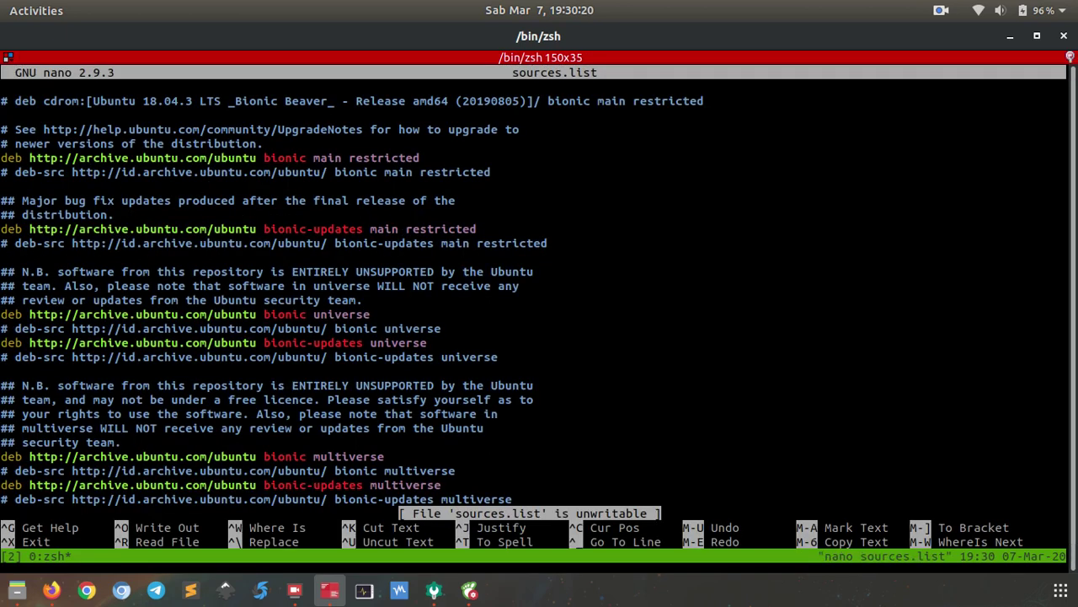
# Step: Read through the repository entries in sources.list down to the Canonical partner section, then exit nano without editing
pyautogui.press('Down')
pyautogui.press('Down')
pyautogui.press('Down')
pyautogui.press('Down')
pyautogui.press('Down')
pyautogui.press('Down')
pyautogui.press('Down')
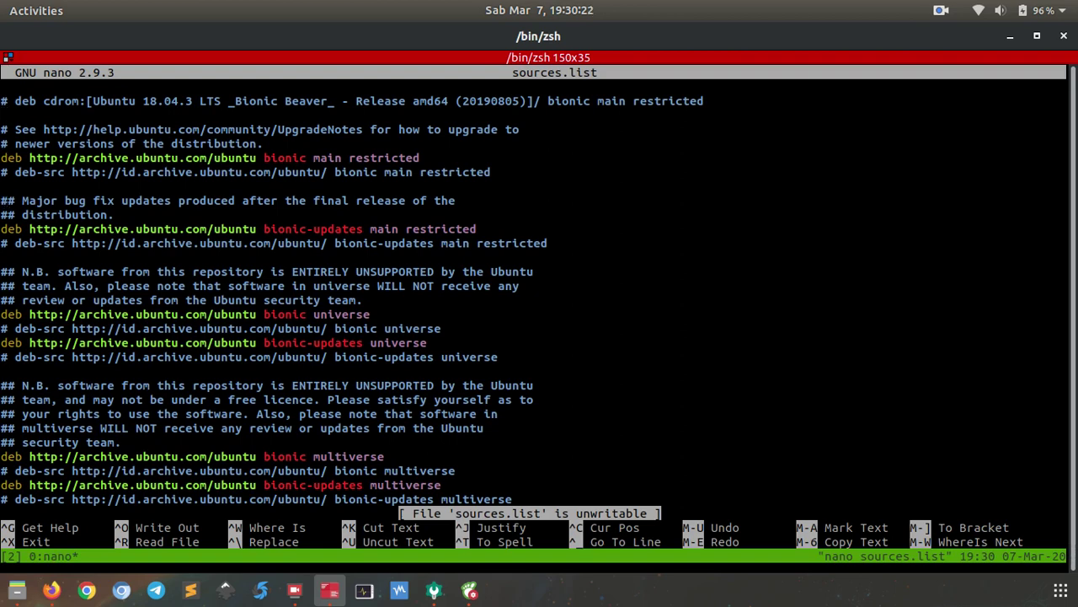
pyautogui.press('Down')
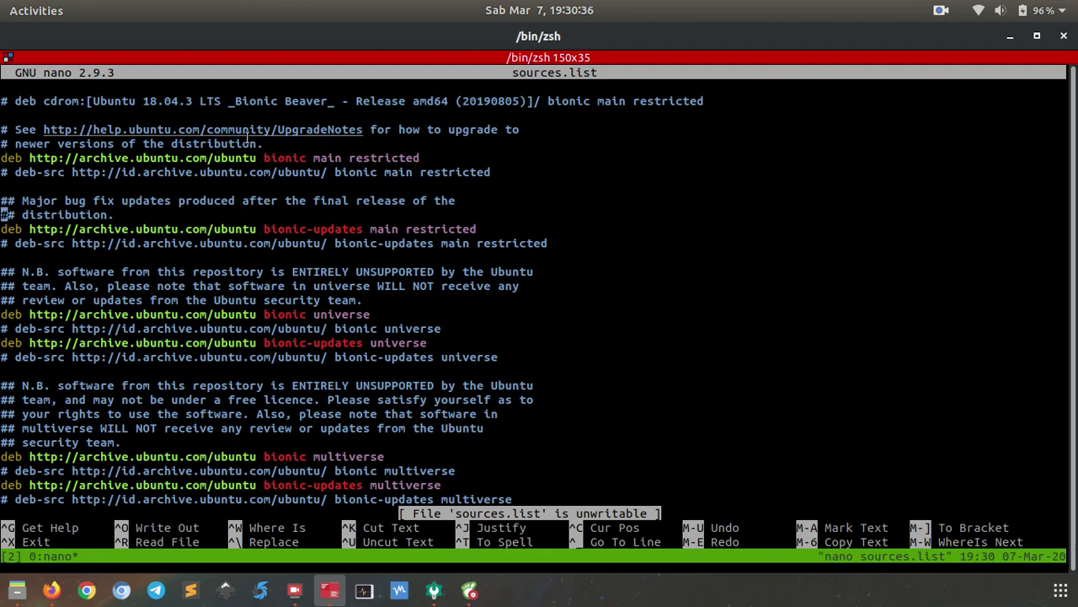
pyautogui.press('Down')
pyautogui.press('Down')
pyautogui.press('Down')
pyautogui.press('Down')
pyautogui.press('Down')
pyautogui.press('Down')
pyautogui.press('Down')
pyautogui.press('Down')
pyautogui.press('Down')
pyautogui.press('Down')
pyautogui.press('Down')
pyautogui.press('Down')
pyautogui.press('Down')
pyautogui.press('Down')
pyautogui.press('Down')
pyautogui.press('Down')
pyautogui.press('Down')
pyautogui.press('Down')
pyautogui.press('Down')
pyautogui.press('Down')
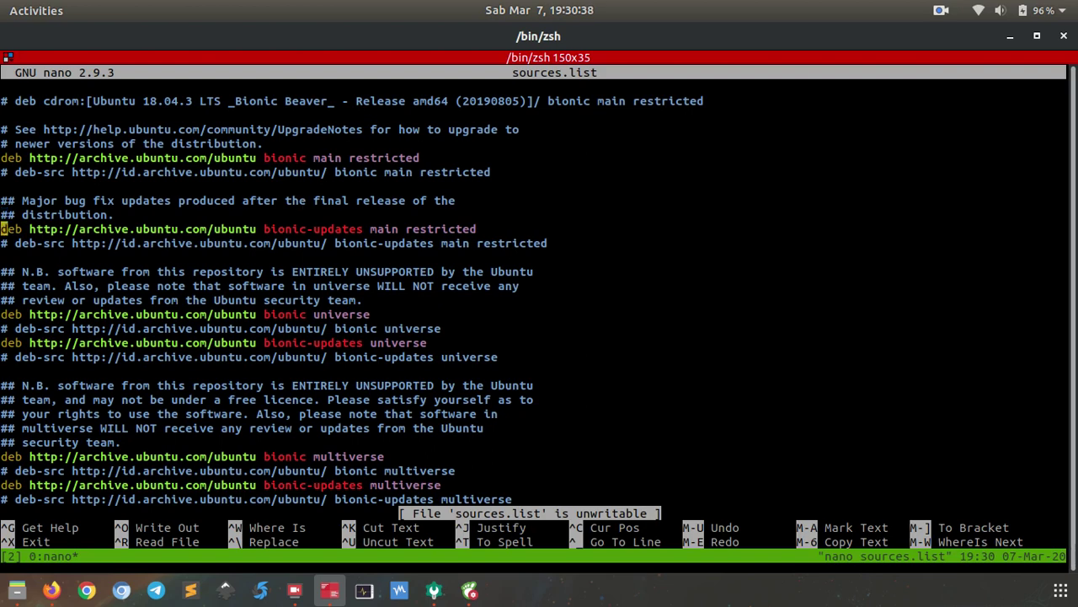
pyautogui.press('Down')
pyautogui.press('Down')
pyautogui.press('Down')
pyautogui.press('Down')
pyautogui.press('Down')
pyautogui.press('Down')
pyautogui.press('Down')
pyautogui.press('Down')
pyautogui.press('Down')
pyautogui.press('Down')
pyautogui.press('Down')
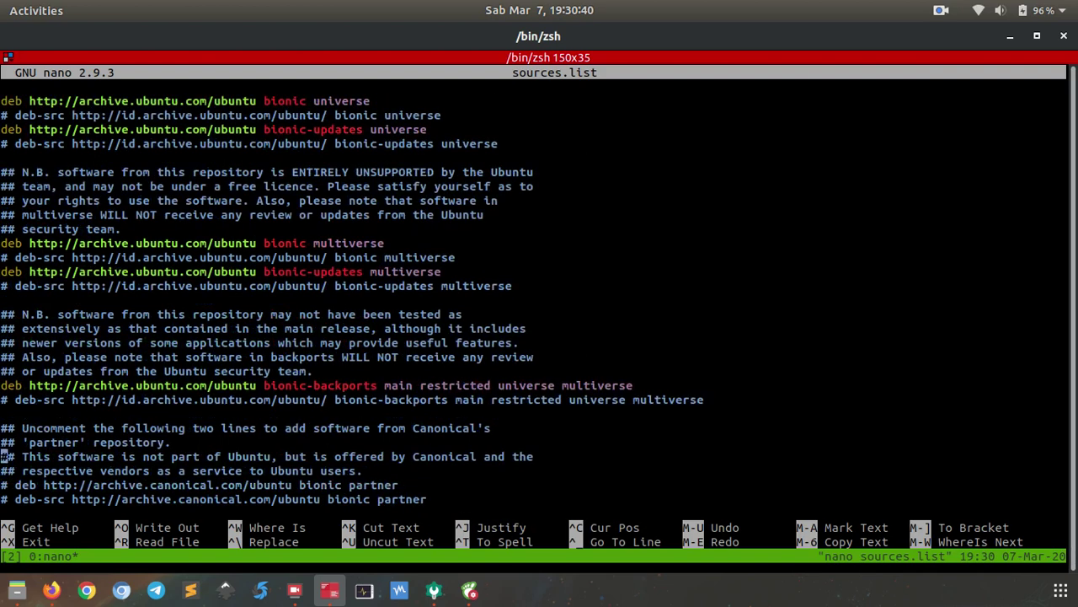
pyautogui.press('Up')
pyautogui.press('Up')
pyautogui.press('Up')
pyautogui.press('Up')
pyautogui.press('Up')
pyautogui.press('Up')
pyautogui.press('Up')
pyautogui.press('Up')
pyautogui.press('Up')
pyautogui.press('Up')
pyautogui.press('Up')
pyautogui.press('Up')
pyautogui.hotkey('ctrl', 'x')
# Step: Return to the home directory and clear the terminal screen
pyautogui.write('cd')
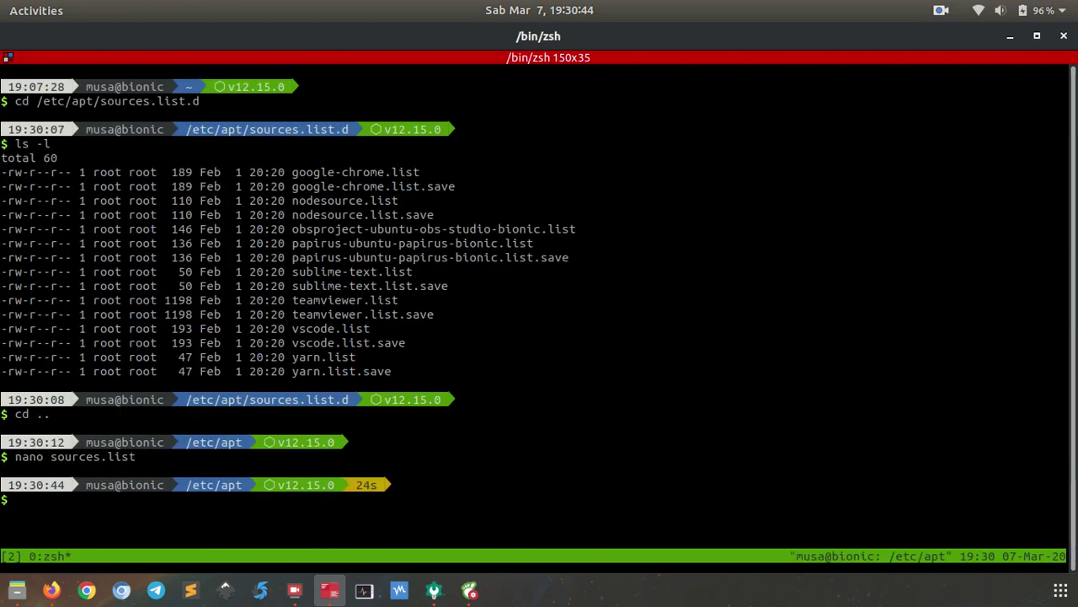
pyautogui.press('Return')
pyautogui.hotkey('ctrl', 'l')
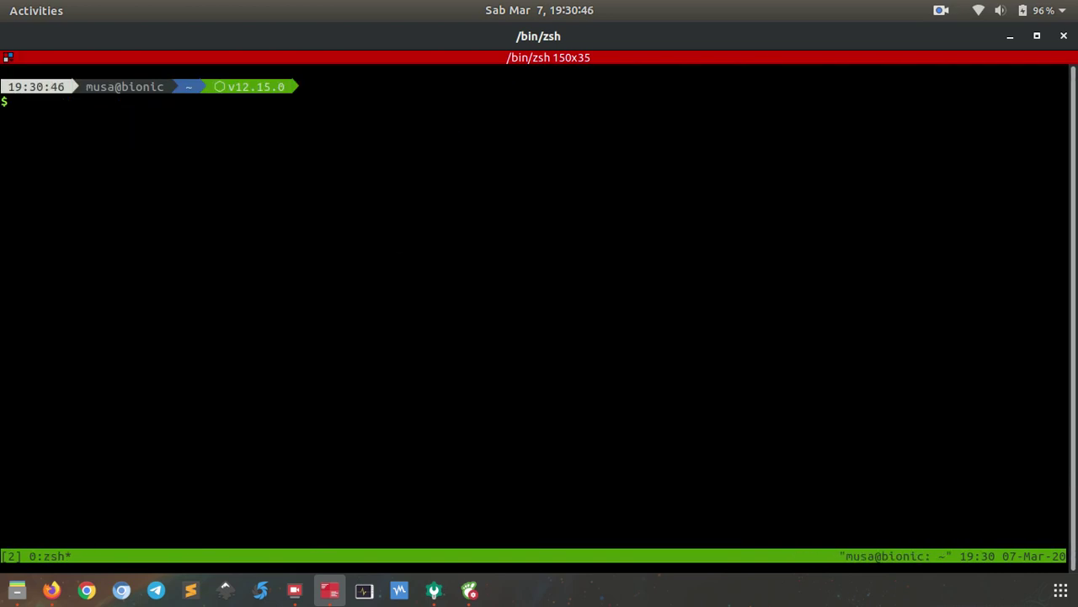
# Step: Search the quick application launcher for "sof" and choose Software Updater from the results
pyautogui.hotkey('ctrl', 'space')
pyautogui.write('sof')
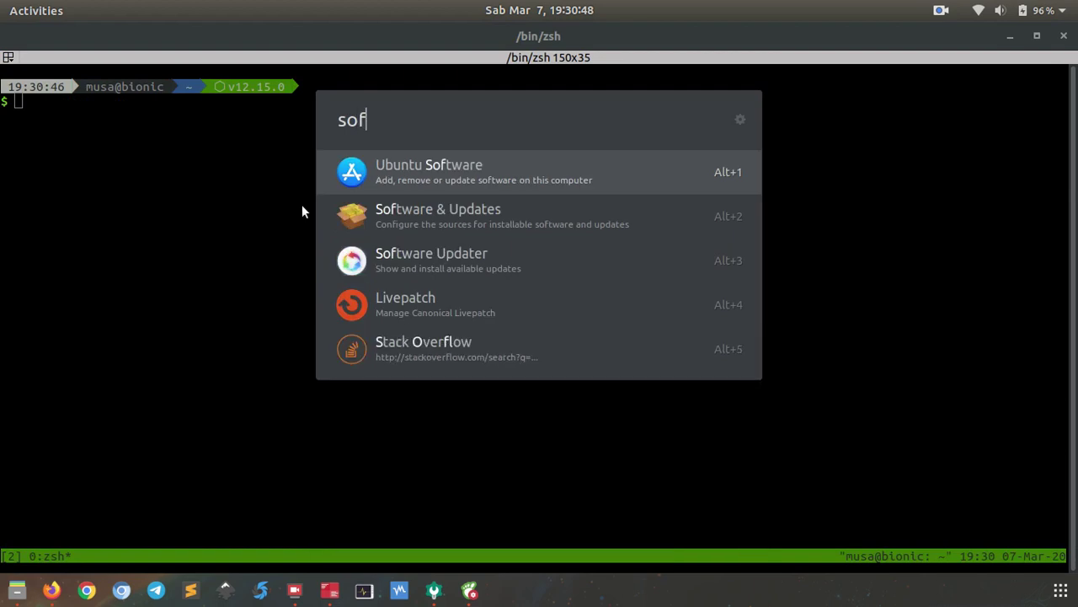
pyautogui.press('Down')
pyautogui.press('Down')
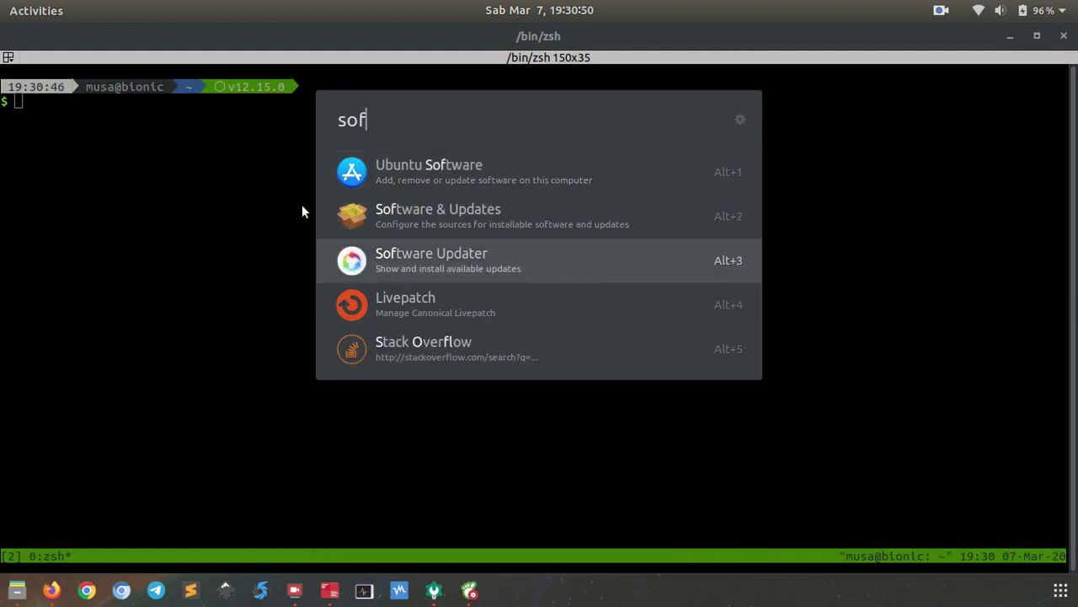
pyautogui.press('Return')
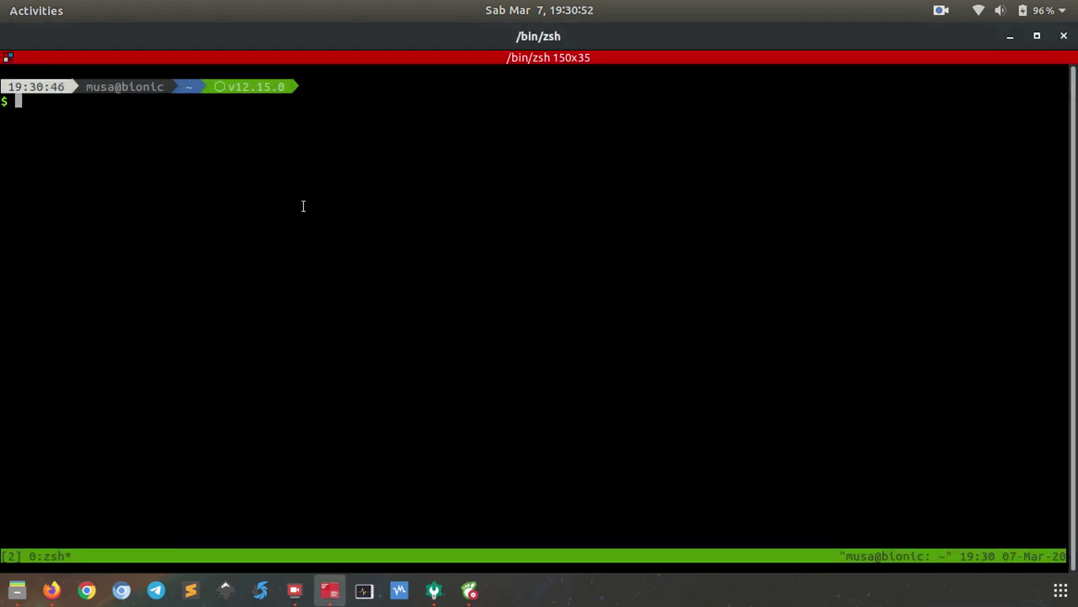
# Step: Refresh the package lists with sudo apt update, entering the account password to authorize it
pyautogui.write('sudo apt update')
pyautogui.press('Return')
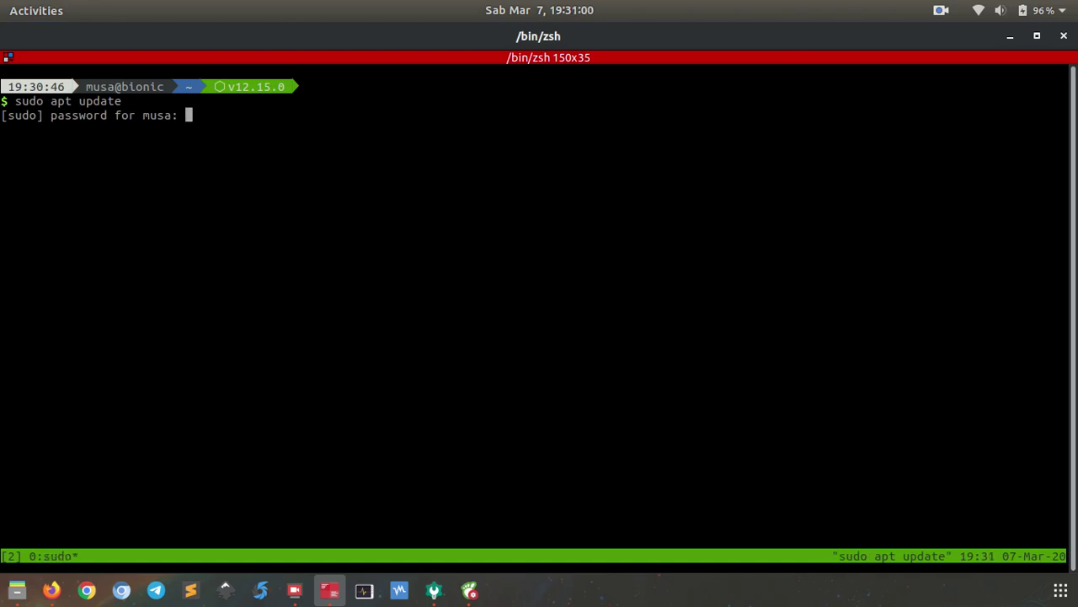
pyautogui.press('Return')
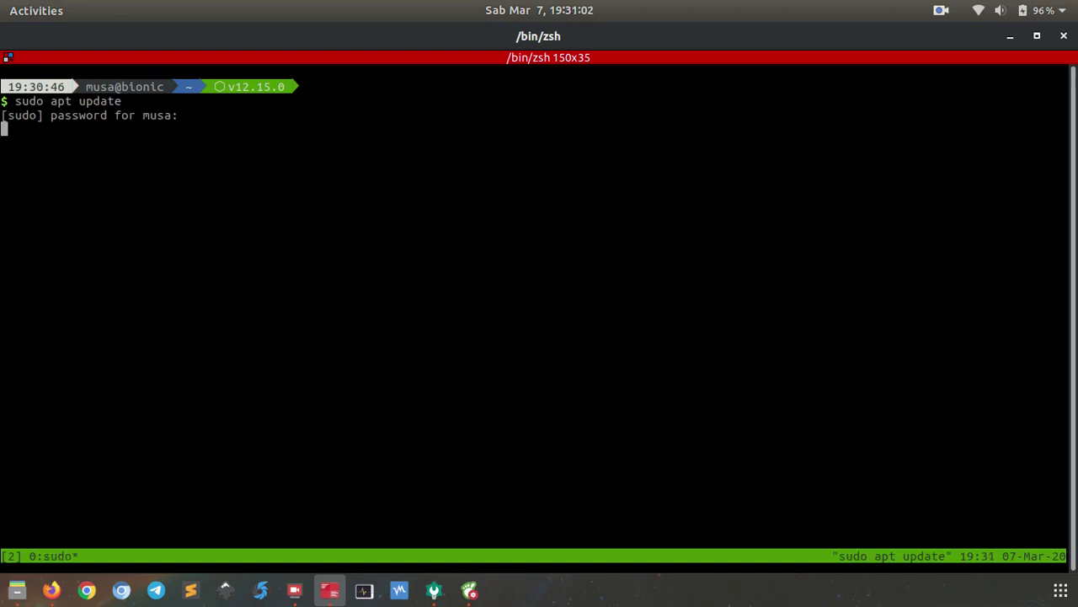